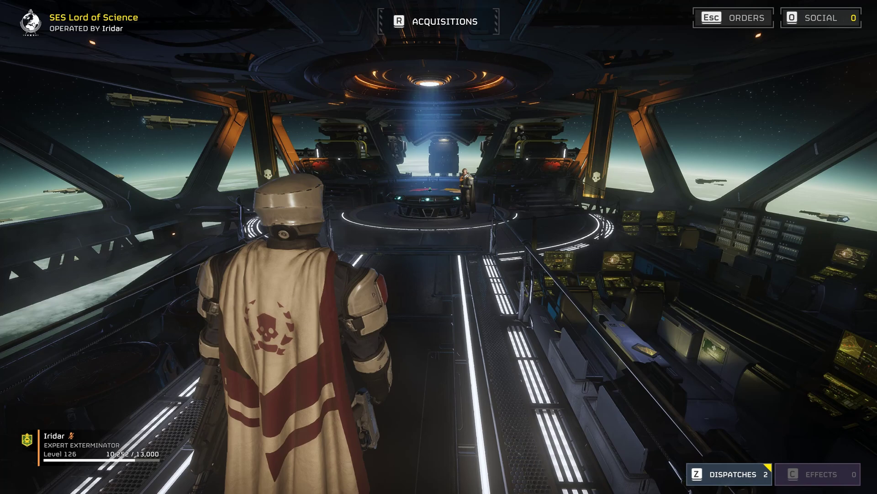
- Open Helldivers 2's Combat key bindings under Options > Mouse & Keyboard
{"action": "key", "text": "Escape"}
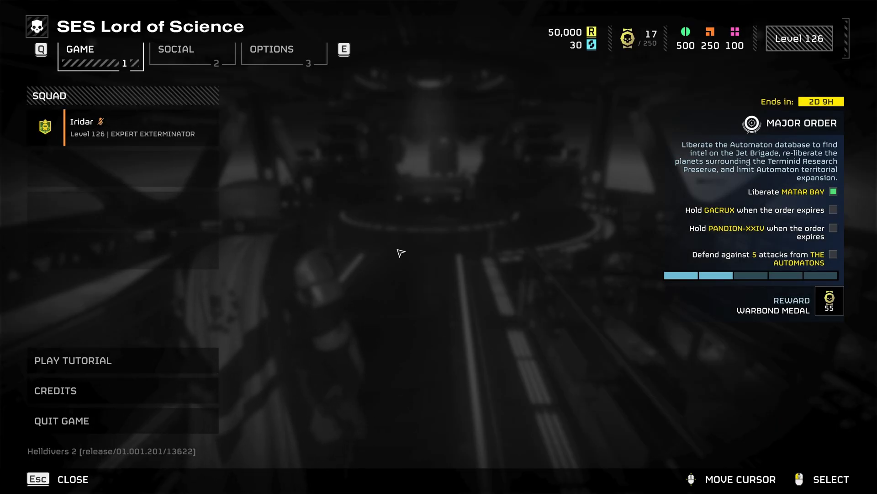
{"action": "left_click", "coordinate": [288, 60]}
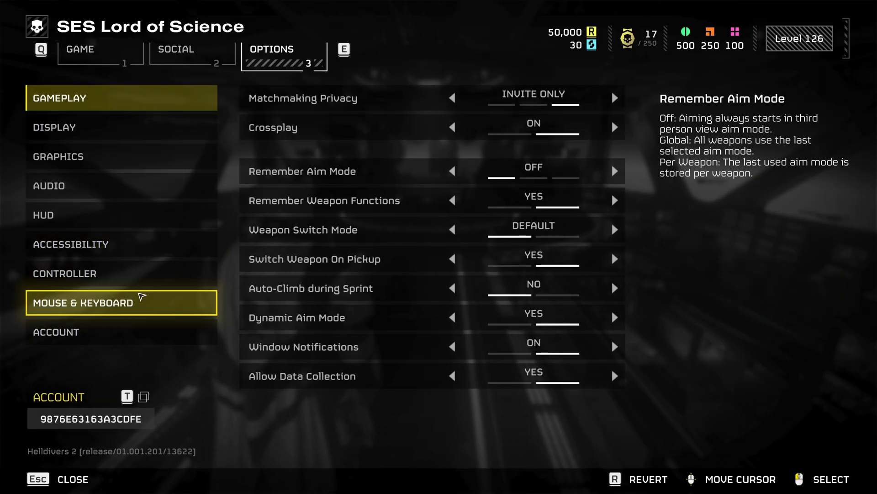
{"action": "left_click", "coordinate": [141, 297]}
{"action": "left_click", "coordinate": [363, 100]}
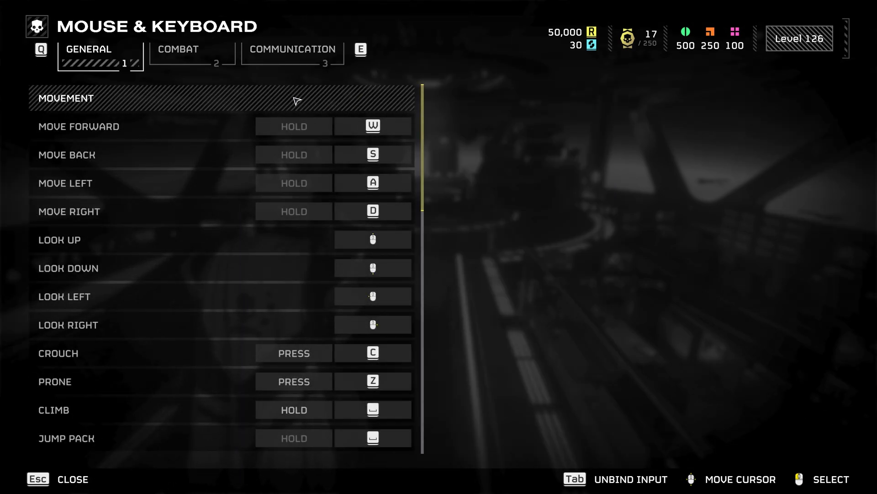
{"action": "left_click", "coordinate": [198, 62]}
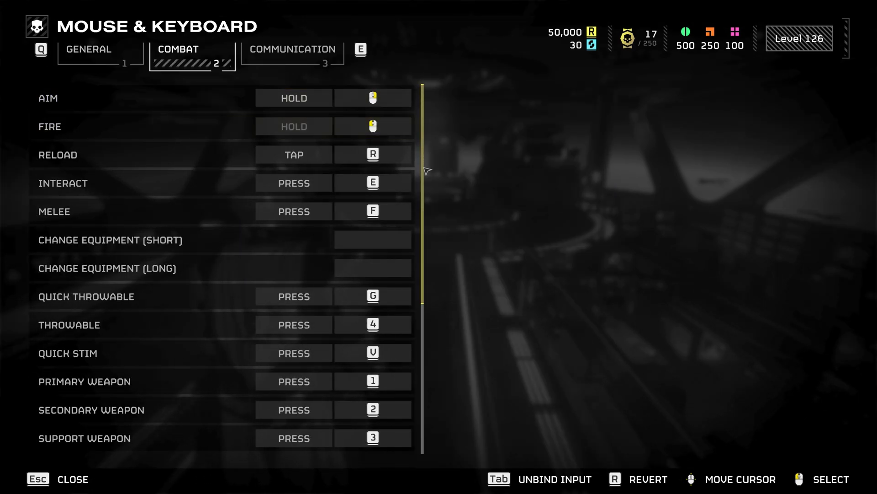
{"action": "scroll", "coordinate": [418, 185], "scroll_direction": "down", "scroll_amount": 2}
{"action": "scroll", "coordinate": [410, 195], "scroll_direction": "down", "scroll_amount": 5}
{"action": "scroll", "coordinate": [399, 233], "scroll_direction": "down", "scroll_amount": 1}
{"action": "scroll", "coordinate": [398, 256], "scroll_direction": "down", "scroll_amount": 1}
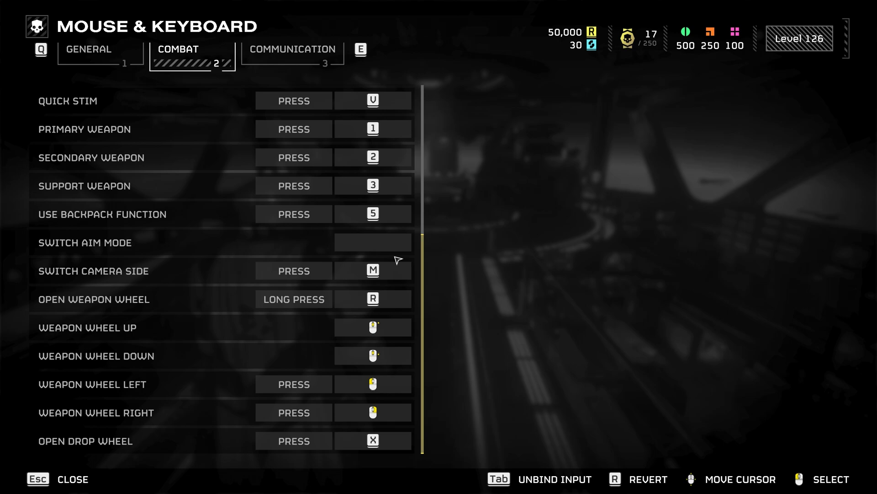
- Bind Open Weapon Wheel to X and switch its input type to Long Press
{"action": "left_click", "coordinate": [396, 296]}
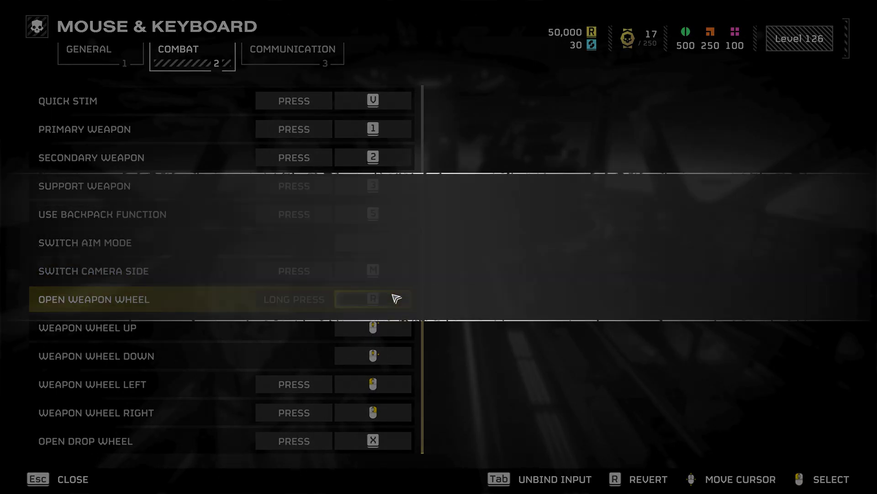
{"action": "key", "text": "x"}
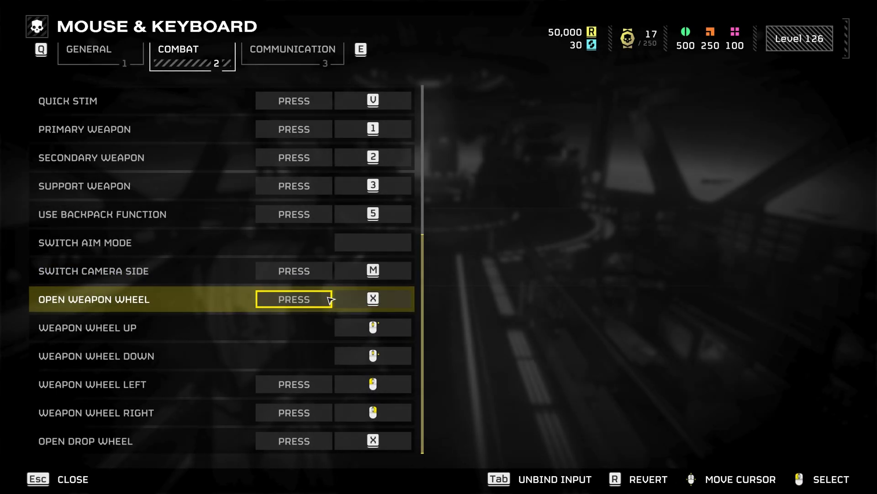
{"action": "left_click", "coordinate": [330, 300]}
{"action": "key", "text": "Right"}
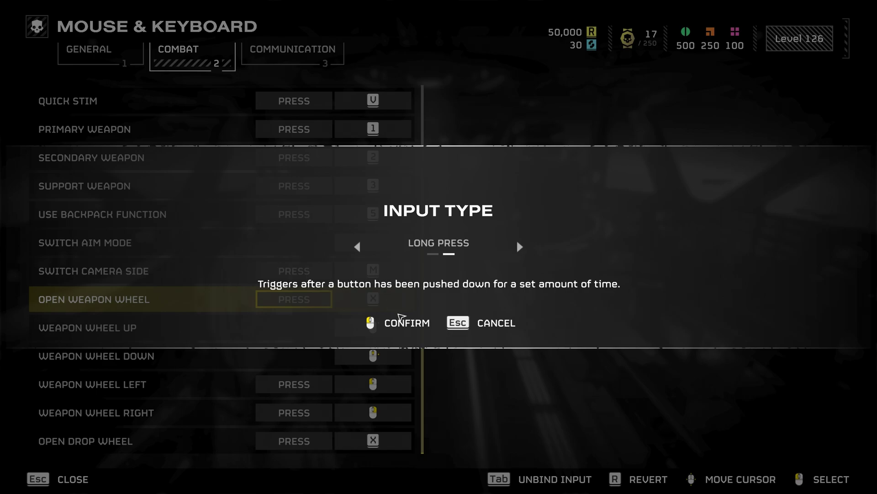
- Confirm Long Press, then bind Open Drop Wheel to R, Weapon Wheel Left F8, Right F7
{"action": "left_click", "coordinate": [369, 322]}
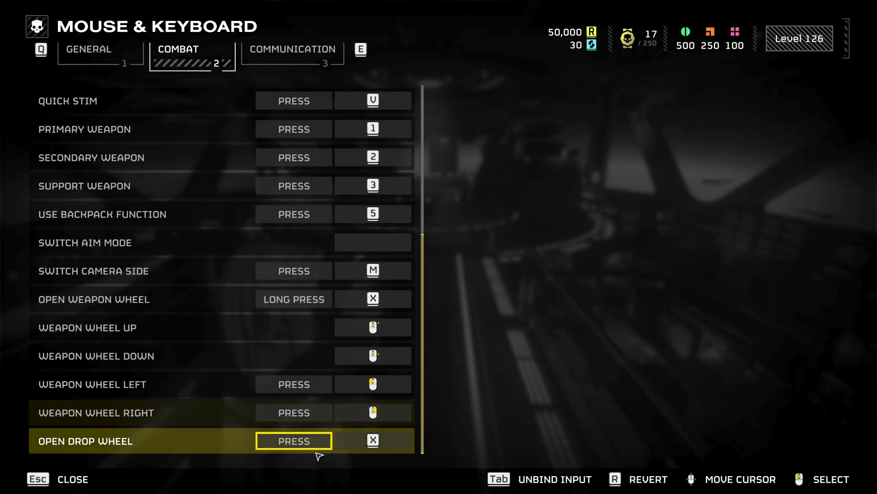
{"action": "left_click", "coordinate": [370, 446]}
{"action": "key", "text": "r"}
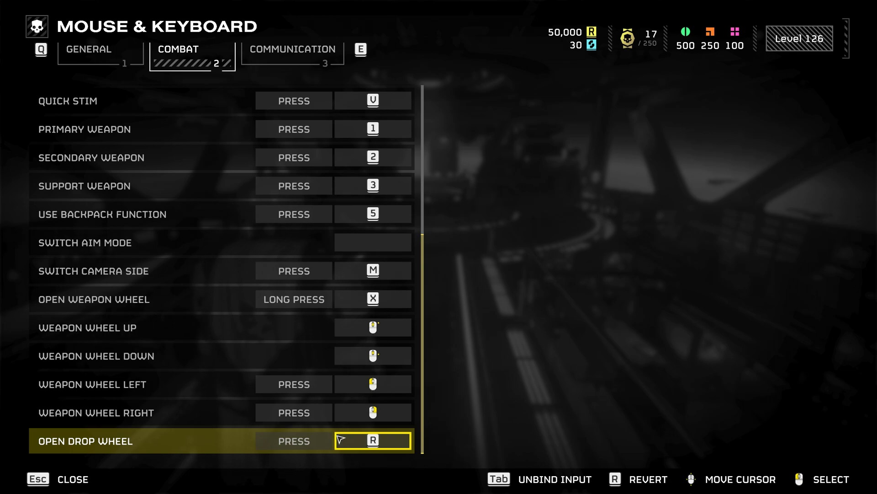
{"action": "left_click", "coordinate": [354, 390]}
{"action": "key", "text": "F8"}
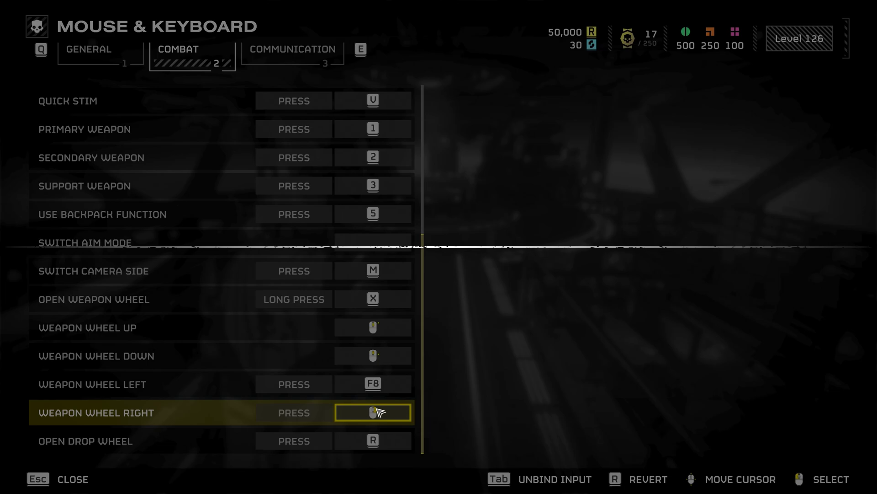
{"action": "left_click", "coordinate": [376, 414]}
{"action": "key", "text": "F7"}
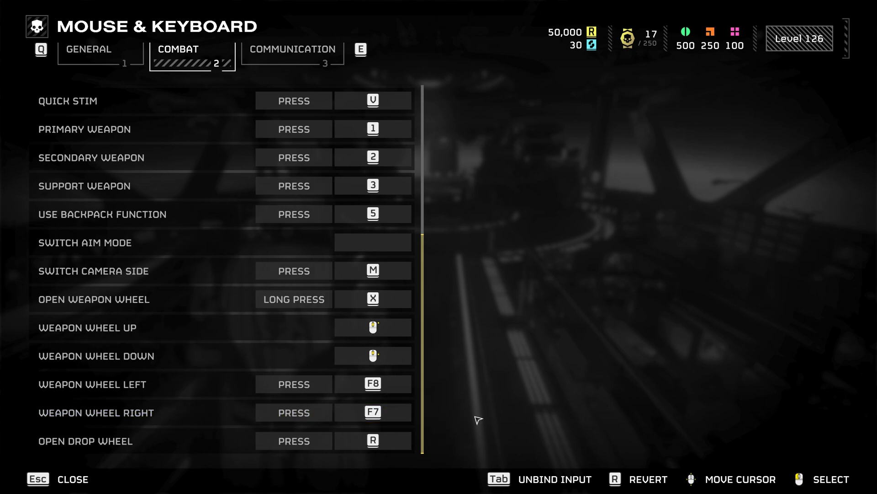
- Back out of the options menus and choose Quit Game, confirming the quit
{"action": "key", "text": "Escape"}
{"action": "key", "text": "Escape"}
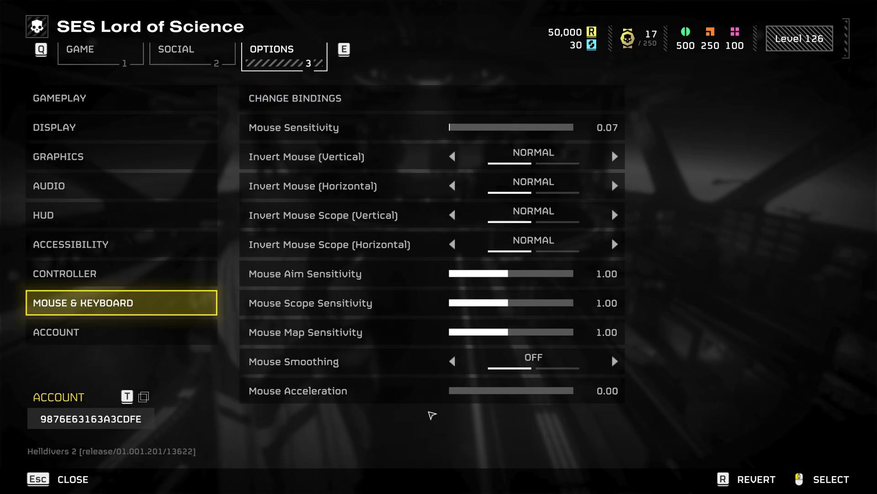
{"action": "key", "text": "Escape"}
{"action": "key", "text": "Escape"}
{"action": "left_click", "coordinate": [188, 417]}
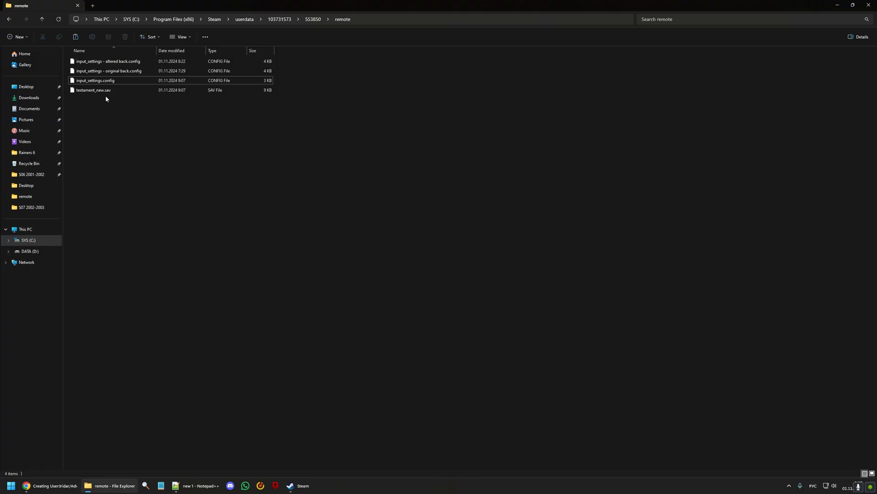
{"action": "left_click", "coordinate": [97, 82]}
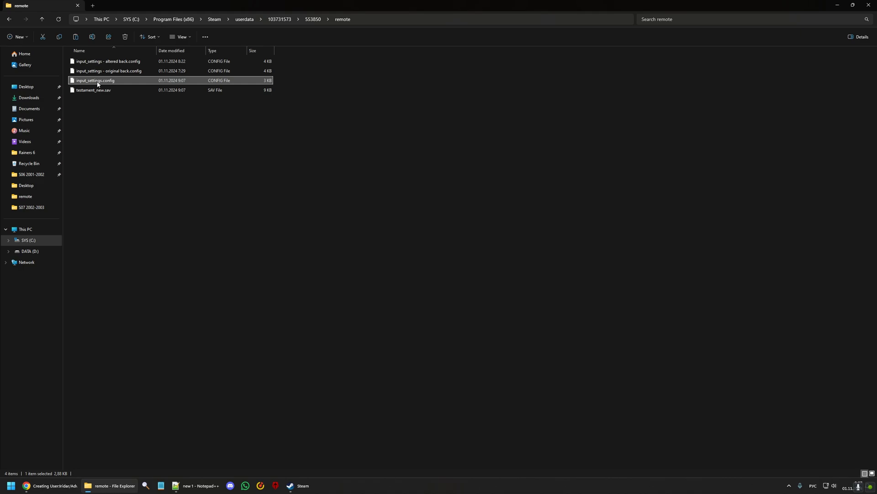
- Bring up the context menu for input_settings.config in the remote folder
{"action": "right_click", "coordinate": [98, 84]}
- Open input_settings.config in Notepad++ and select DropOpen's fixed_layout_id = 19 line
{"action": "left_click", "coordinate": [127, 103]}
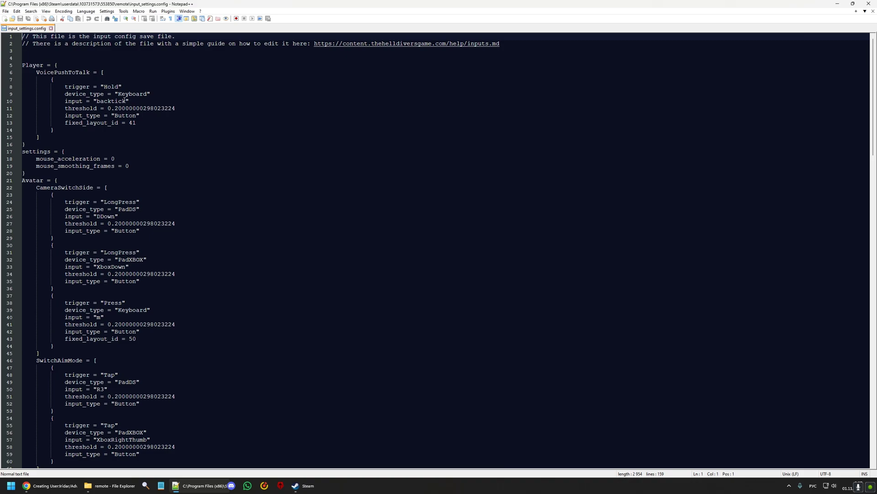
{"action": "scroll", "coordinate": [129, 107], "scroll_direction": "down", "scroll_amount": 20}
{"action": "left_click", "coordinate": [110, 332]}
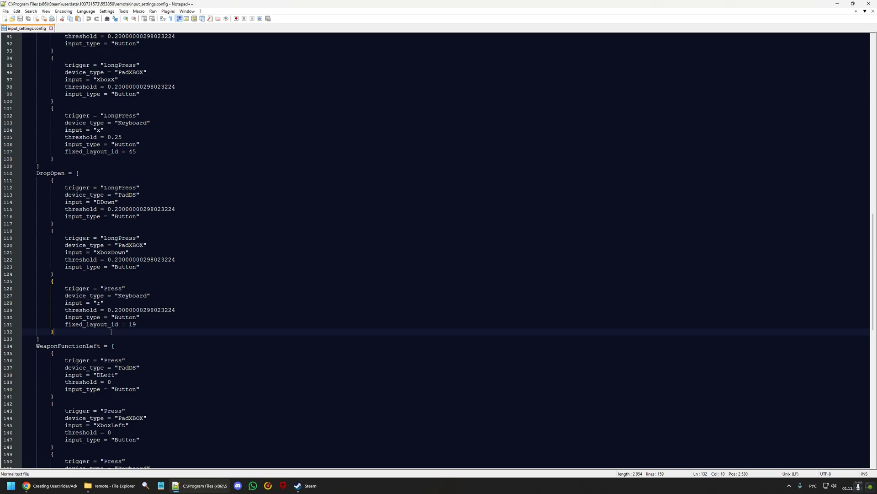
{"action": "left_click_drag", "start_coordinate": [137, 324], "coordinate": [65, 324]}
{"action": "key", "text": "ctrl+c"}
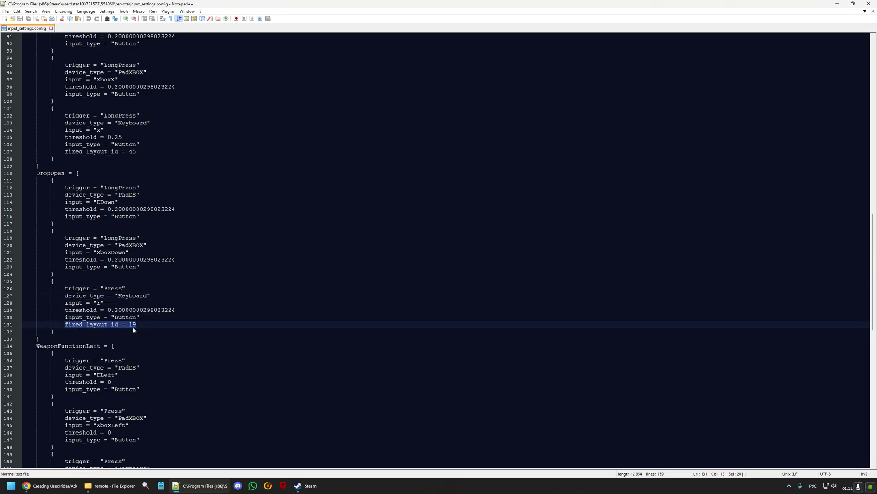
{"action": "scroll", "coordinate": [137, 329], "scroll_direction": "up", "scroll_amount": 3}
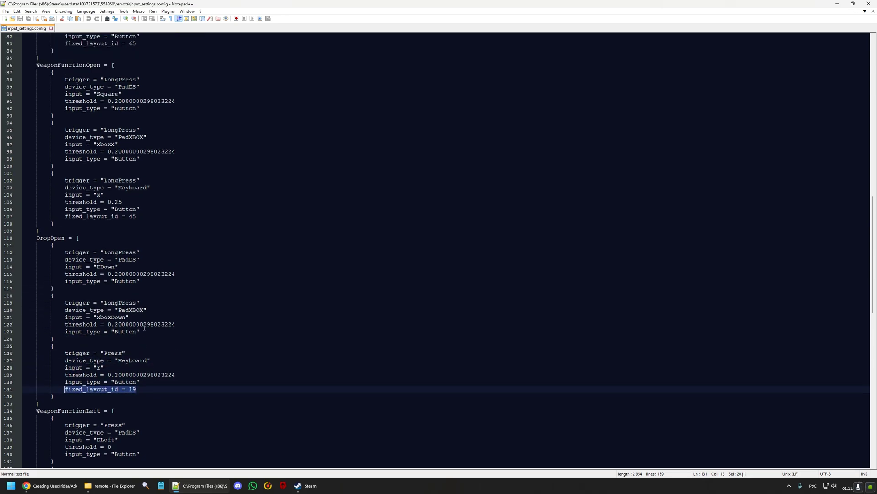
- Replace line 107's fixed_layout_id 45 with 19 and change line 104's input from x to r
{"action": "left_click", "coordinate": [152, 216]}
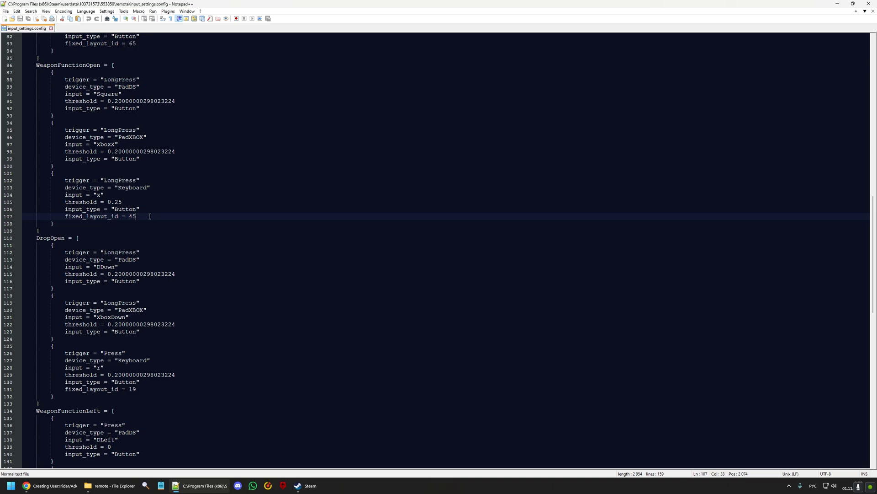
{"action": "left_click_drag", "start_coordinate": [152, 216], "coordinate": [65, 218]}
{"action": "key", "text": "ctrl+v"}
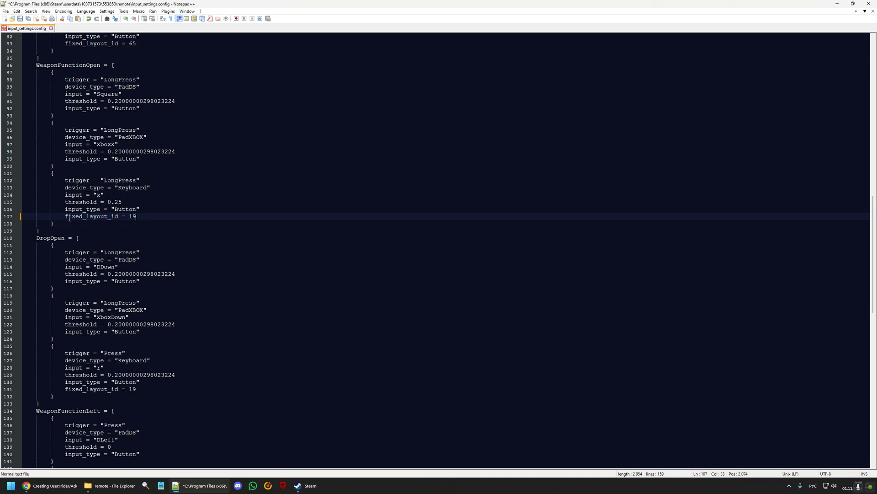
{"action": "left_click", "coordinate": [100, 194]}
{"action": "type", "text": "x"}
{"action": "key", "text": "alt+shift"}
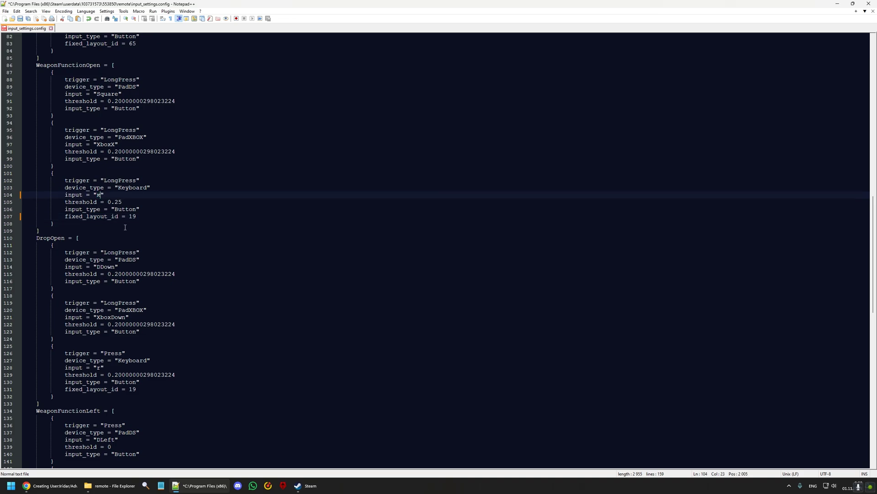
{"action": "key", "text": "BackSpace"}
{"action": "left_click_drag", "start_coordinate": [42, 404], "coordinate": [42, 231]}
{"action": "key", "text": "Delete"}
{"action": "type", "text": "r"}
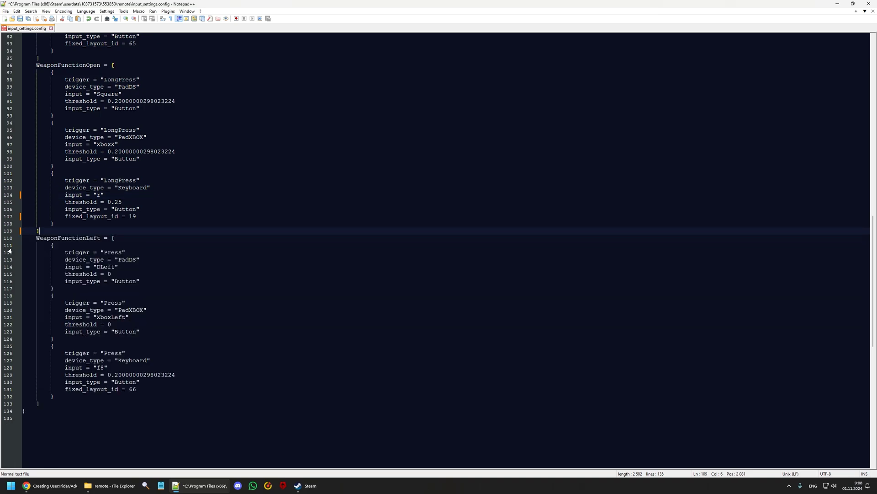
{"action": "scroll", "coordinate": [125, 299], "scroll_direction": "up", "scroll_amount": 3}
{"action": "scroll", "coordinate": [126, 299], "scroll_direction": "up", "scroll_amount": 5}
{"action": "scroll", "coordinate": [126, 299], "scroll_direction": "up", "scroll_amount": 2}
{"action": "scroll", "coordinate": [126, 299], "scroll_direction": "down", "scroll_amount": 2}
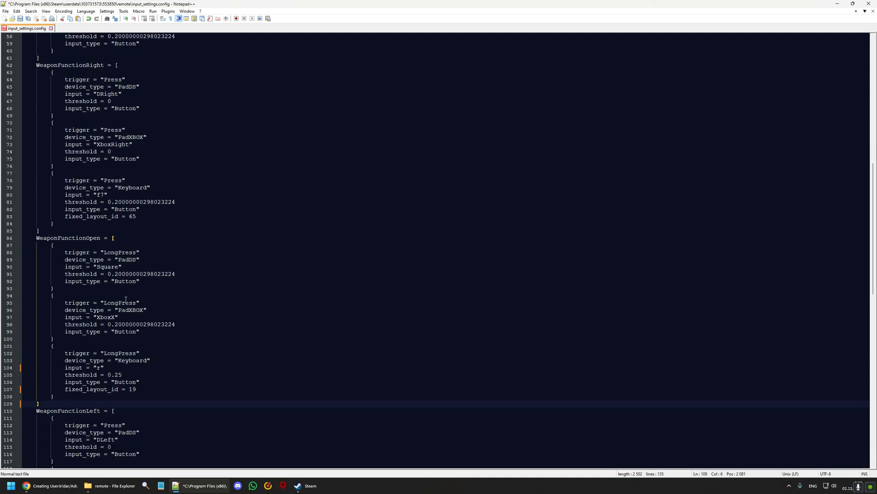
{"action": "scroll", "coordinate": [126, 299], "scroll_direction": "down", "scroll_amount": 1}
{"action": "scroll", "coordinate": [125, 299], "scroll_direction": "down", "scroll_amount": 3}
{"action": "scroll", "coordinate": [126, 306], "scroll_direction": "down", "scroll_amount": 4}
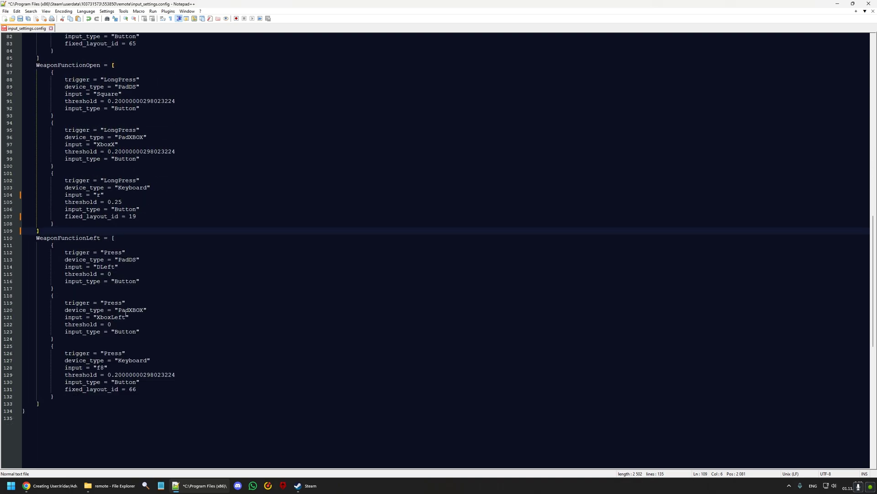
{"action": "left_click", "coordinate": [89, 394]}
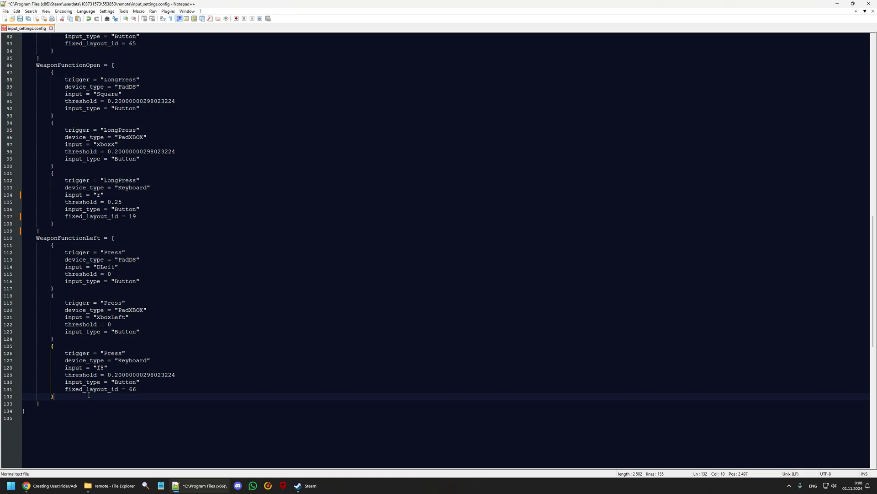
- Paste the F8 keyboard entry into WeaponFunctionOpen after the r entry
{"action": "left_click_drag", "start_coordinate": [89, 395], "coordinate": [53, 348]}
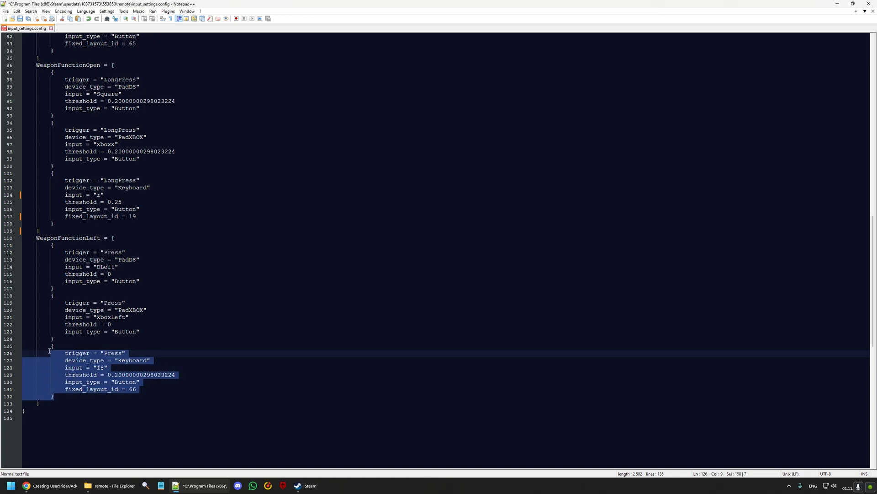
{"action": "left_click", "coordinate": [96, 224]}
{"action": "type", "text": ","}
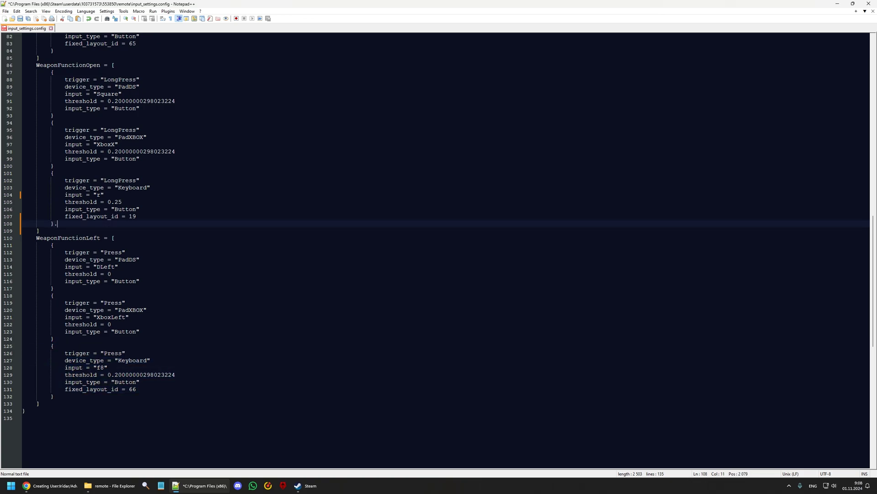
{"action": "key", "text": "Return"}
{"action": "type", "text": "{ \t\t\ttrigger = \"Press\" \t\t\tdevice_type = \"Keyboard\" \t\t\tinput = \"f8\" \t\t\tthreshold = 0.20000000298023224 \t\t\tinput_type = \"Button\" \t\t\tfixed_layout_id = 66 \t\t}"}
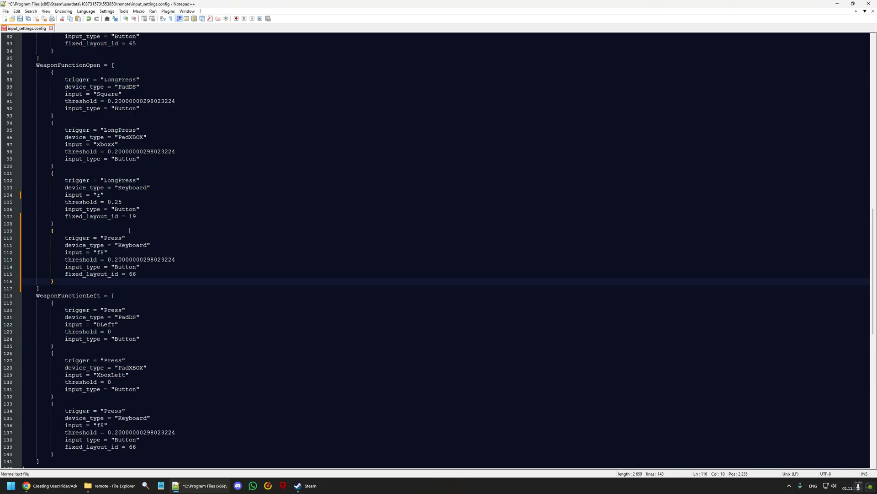
{"action": "scroll", "coordinate": [129, 252], "scroll_direction": "up", "scroll_amount": 3}
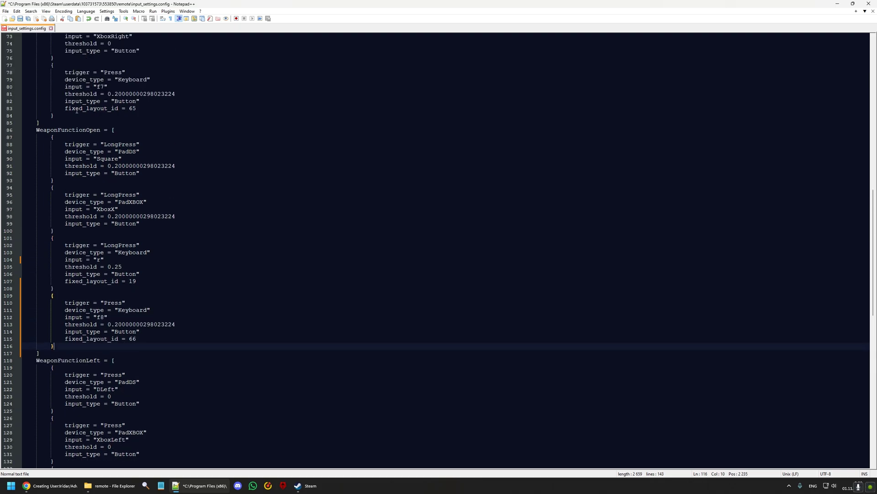
- Paste the F7 keyboard entry after it, then trim both thresholds to 0.0
{"action": "left_click_drag", "start_coordinate": [68, 115], "coordinate": [48, 67]}
{"action": "key", "text": "ctrl+c"}
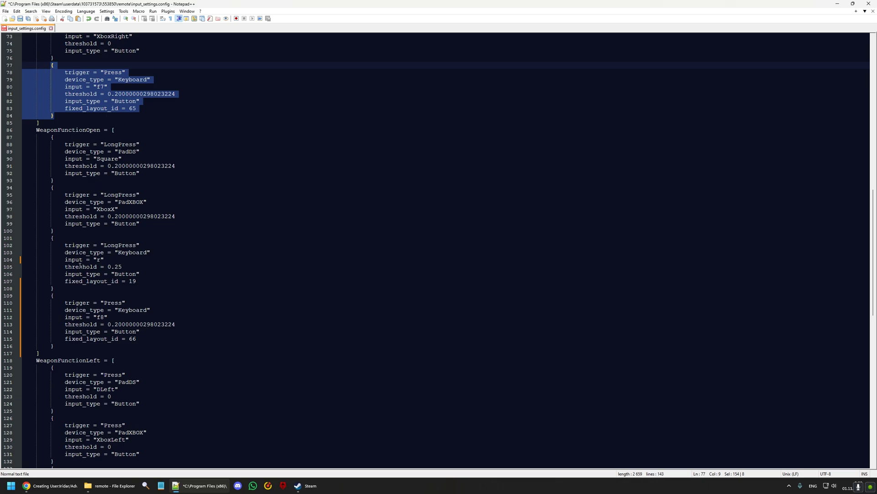
{"action": "left_click", "coordinate": [102, 346]}
{"action": "key", "text": "Return"}
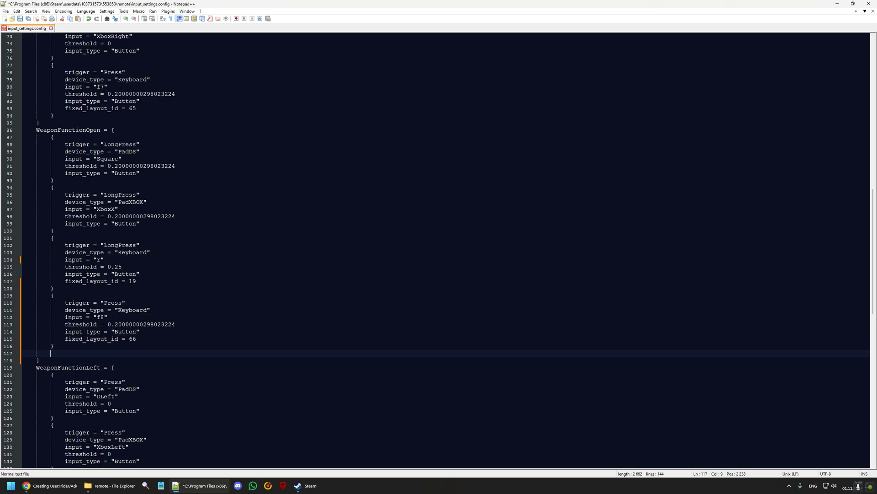
{"action": "key", "text": "ctrl+v"}
{"action": "scroll", "coordinate": [102, 337], "scroll_direction": "down", "scroll_amount": 3}
{"action": "scroll", "coordinate": [102, 337], "scroll_direction": "down", "scroll_amount": 2}
{"action": "scroll", "coordinate": [108, 332], "scroll_direction": "down", "scroll_amount": 2}
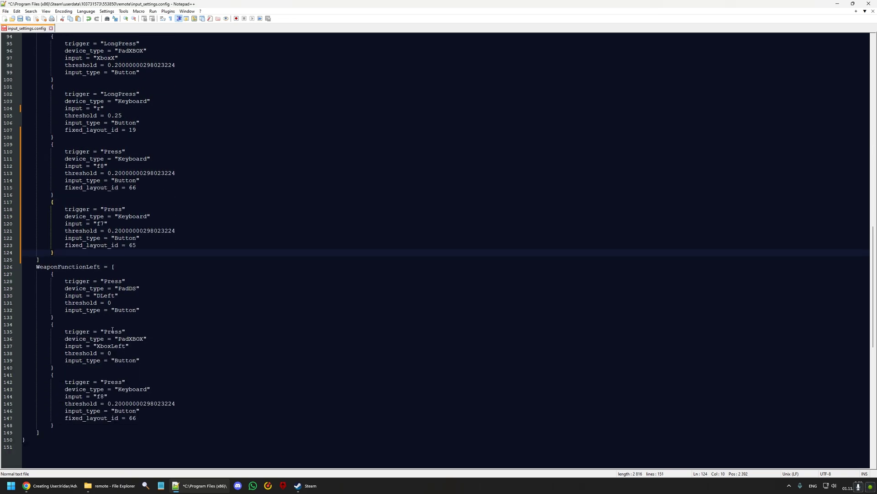
{"action": "scroll", "coordinate": [113, 322], "scroll_direction": "up", "scroll_amount": 1}
{"action": "scroll", "coordinate": [114, 312], "scroll_direction": "up", "scroll_amount": 1}
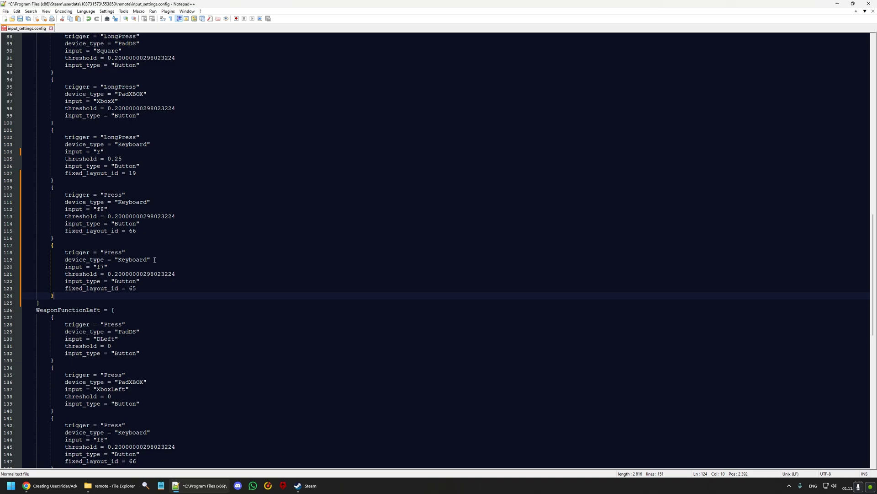
{"action": "left_click_drag", "start_coordinate": [115, 274], "coordinate": [198, 275]}
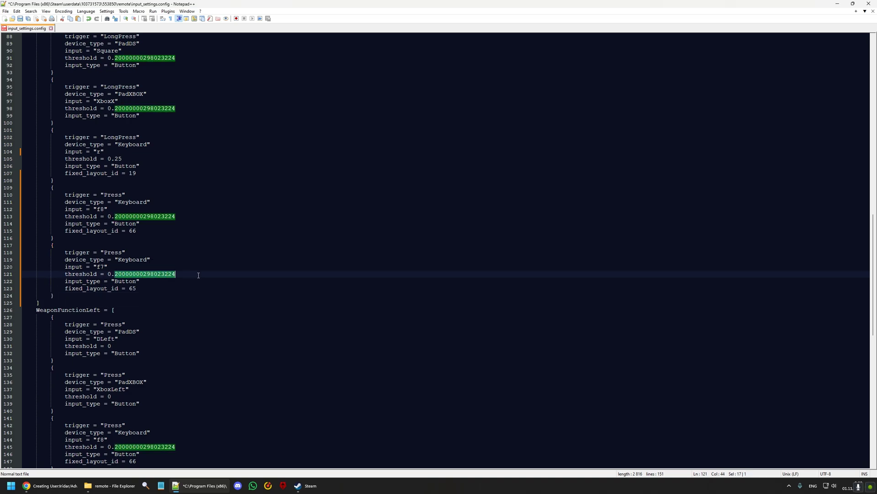
{"action": "type", "text": "0"}
{"action": "left_click_drag", "start_coordinate": [194, 215], "coordinate": [116, 216]}
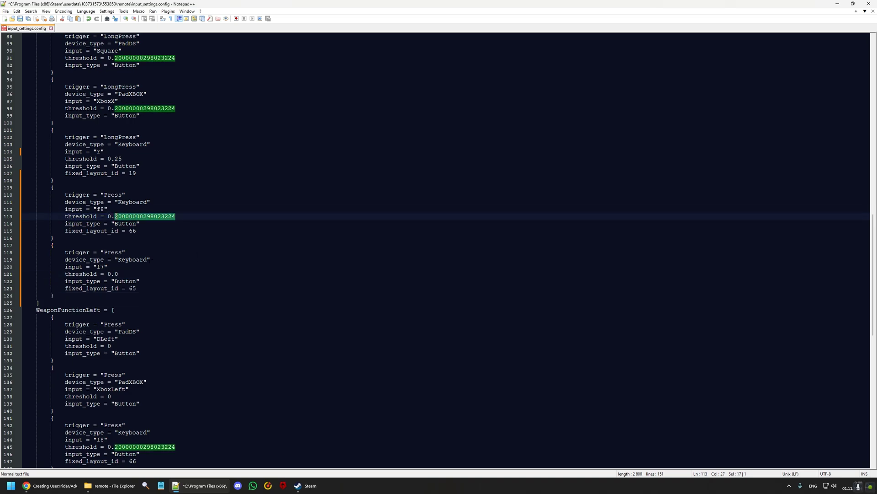
{"action": "type", "text": "0"}
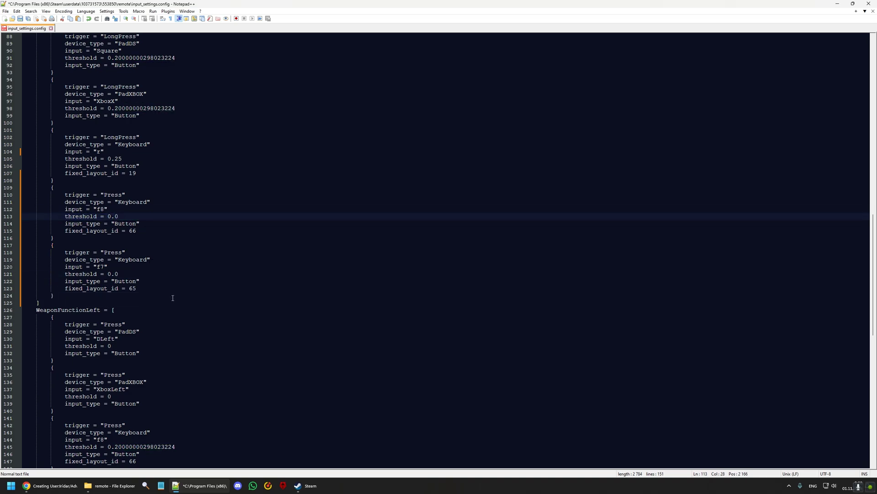
{"action": "scroll", "coordinate": [172, 298], "scroll_direction": "up", "scroll_amount": 3}
{"action": "scroll", "coordinate": [171, 298], "scroll_direction": "up", "scroll_amount": 4}
{"action": "scroll", "coordinate": [164, 308], "scroll_direction": "up", "scroll_amount": 3}
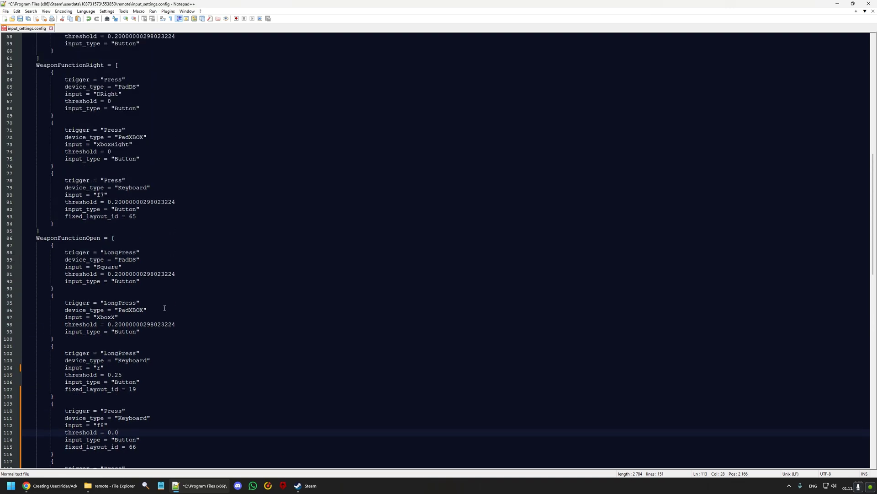
{"action": "scroll", "coordinate": [164, 308], "scroll_direction": "up", "scroll_amount": 2}
{"action": "scroll", "coordinate": [165, 308], "scroll_direction": "up", "scroll_amount": 1}
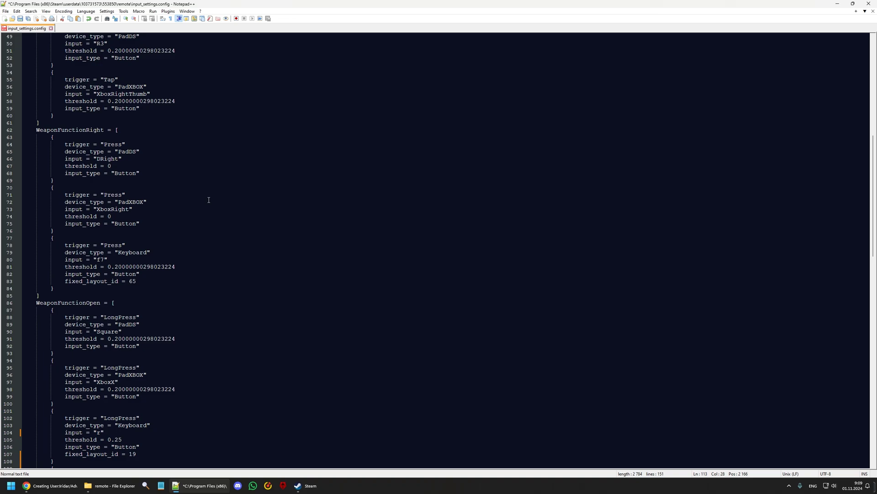
- Duplicate the F7 keyboard entry directly below itself in WeaponFunctionRight
{"action": "left_click_drag", "start_coordinate": [80, 287], "coordinate": [27, 245]}
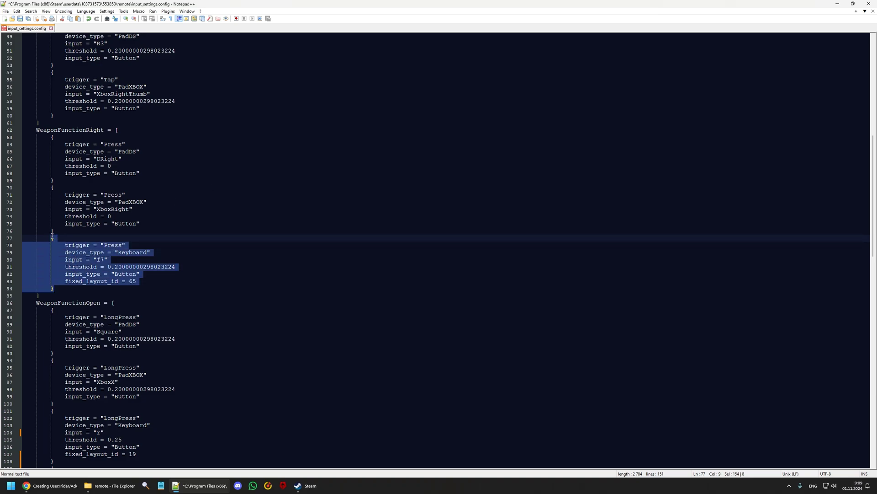
{"action": "left_click", "coordinate": [85, 291]}
{"action": "key", "text": "Return"}
{"action": "key", "text": "ctrl+v"}
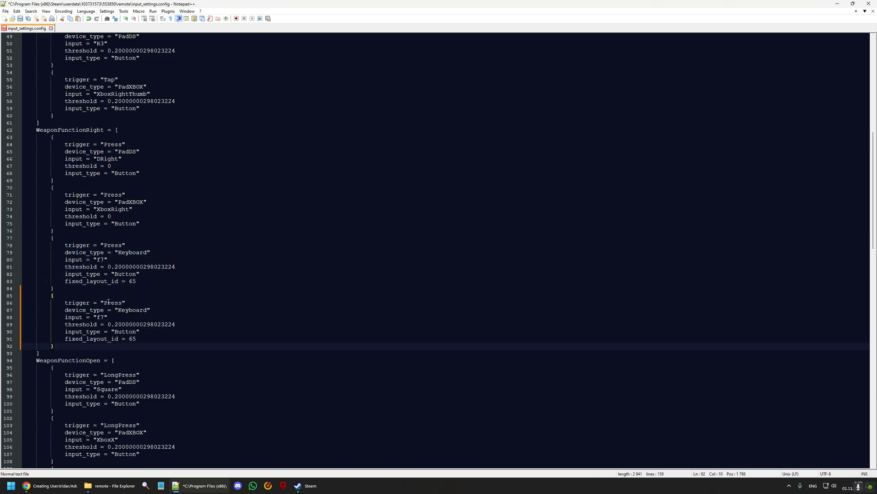
- Turn the copy into a Mouse entry for MouseButtonRight with no fixed_layout_id
{"action": "double_click", "coordinate": [111, 303]}
{"action": "double_click", "coordinate": [134, 310]}
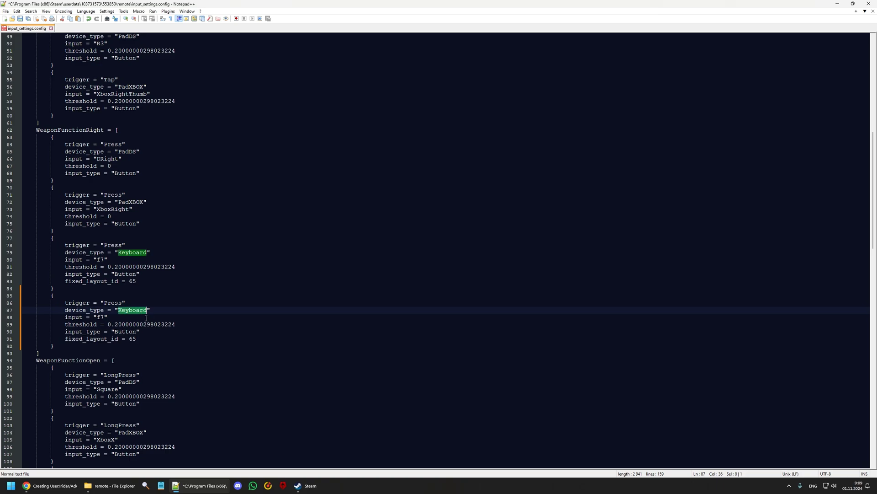
{"action": "type", "text": "Mouse"}
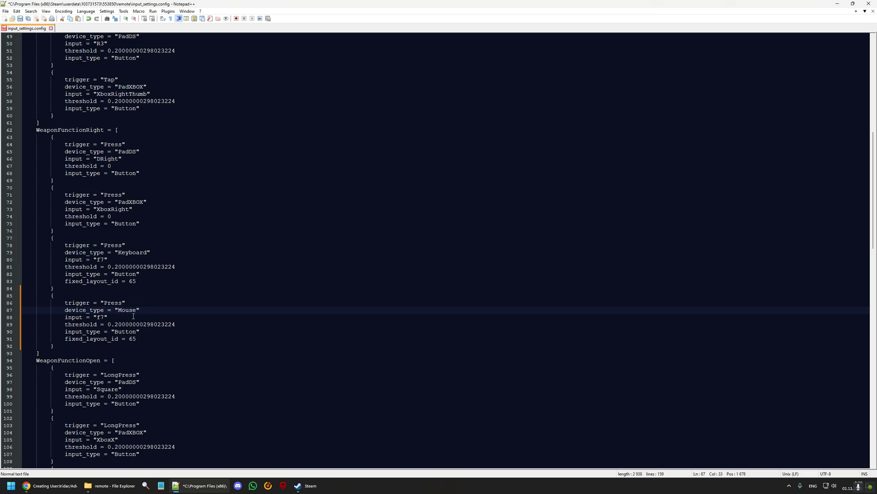
{"action": "key", "text": "Down"}
{"action": "key", "text": "Left"}
{"action": "key", "text": "BackSpace"}
{"action": "key", "text": "BackSpace"}
{"action": "type", "text": "Mouse"}
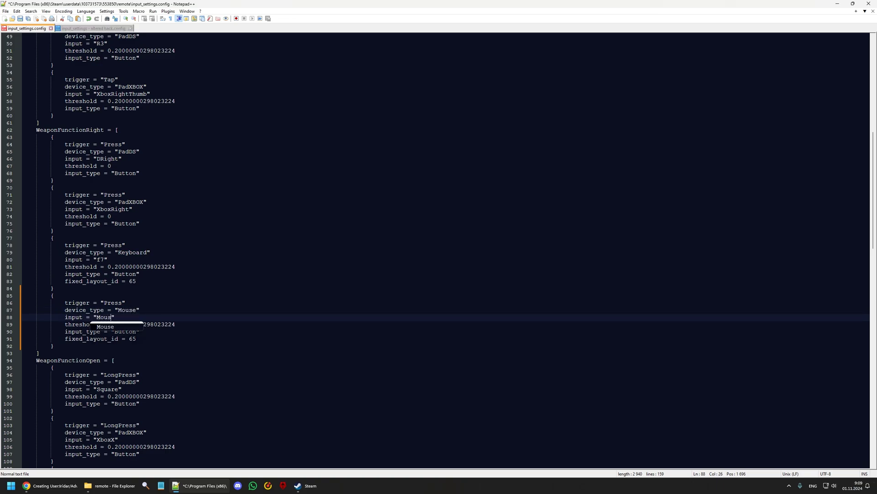
{"action": "type", "text": "Button"}
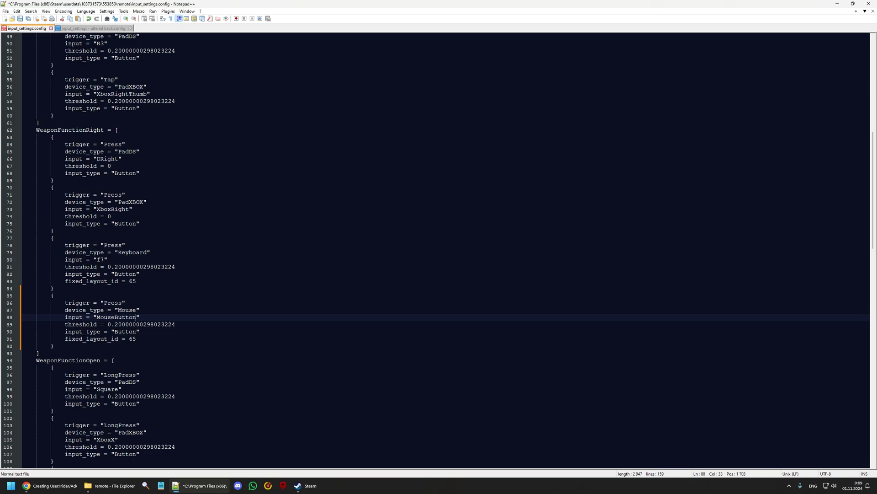
{"action": "type", "text": "Right"}
{"action": "left_click_drag", "start_coordinate": [141, 339], "coordinate": [4, 339]}
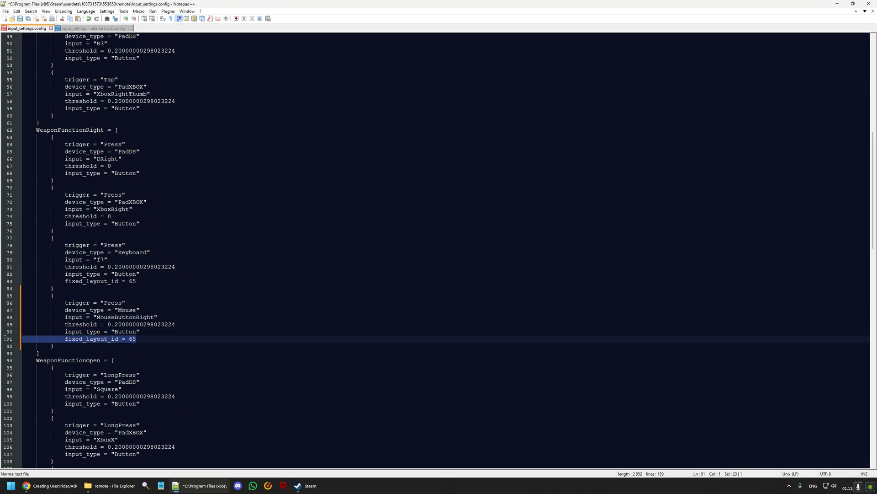
{"action": "key", "text": "BackSpace"}
{"action": "key", "text": "BackSpace"}
{"action": "scroll", "coordinate": [209, 130], "scroll_direction": "down", "scroll_amount": 5}
{"action": "left_click_drag", "start_coordinate": [56, 230], "coordinate": [52, 189]}
{"action": "key", "text": "ctrl+c"}
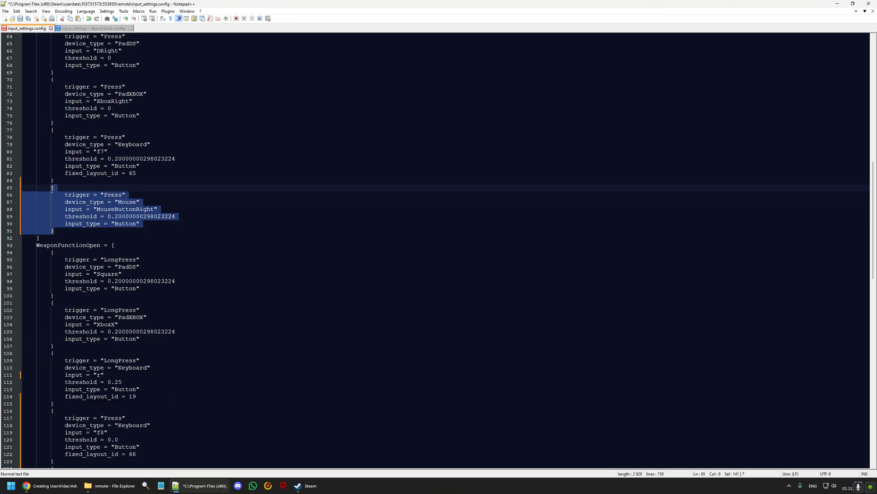
{"action": "scroll", "coordinate": [190, 228], "scroll_direction": "down", "scroll_amount": 2}
{"action": "scroll", "coordinate": [190, 229], "scroll_direction": "down", "scroll_amount": 6}
{"action": "scroll", "coordinate": [171, 274], "scroll_direction": "down", "scroll_amount": 6}
{"action": "scroll", "coordinate": [137, 315], "scroll_direction": "down", "scroll_amount": 2}
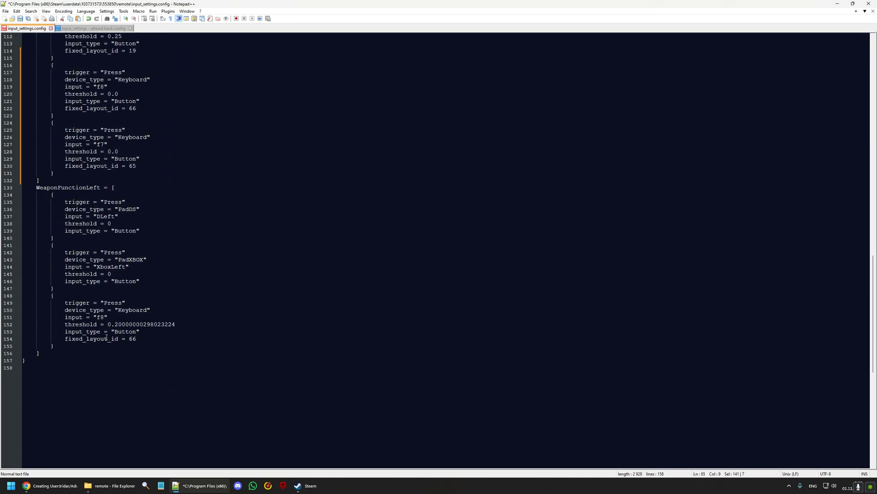
- Paste the mouse entry into WeaponFunctionLeft and change MouseButtonRight to MouseButtonLeft
{"action": "left_click", "coordinate": [116, 347]}
{"action": "key", "text": "ctrl+v"}
{"action": "left_click", "coordinate": [136, 375]}
{"action": "key", "text": "shift+Right"}
{"action": "key", "text": "shift+Right"}
{"action": "key", "text": "shift+Right"}
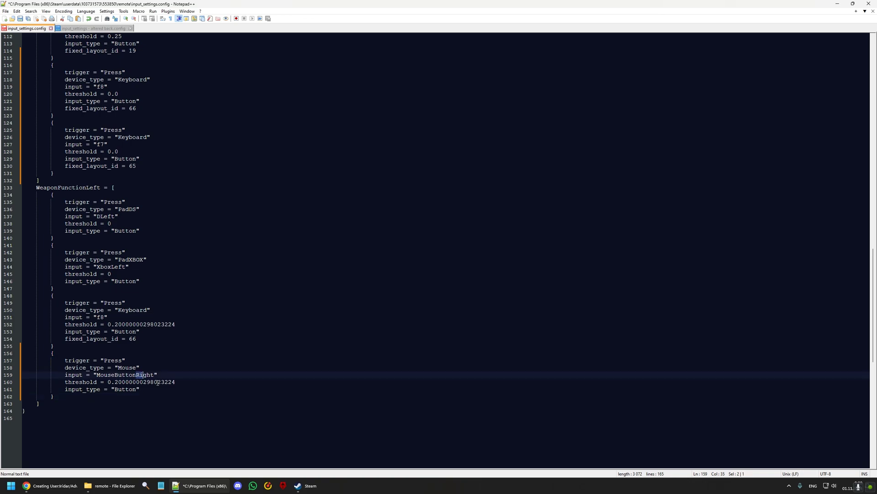
{"action": "key", "text": "shift+Right"}
{"action": "key", "text": "shift+Right"}
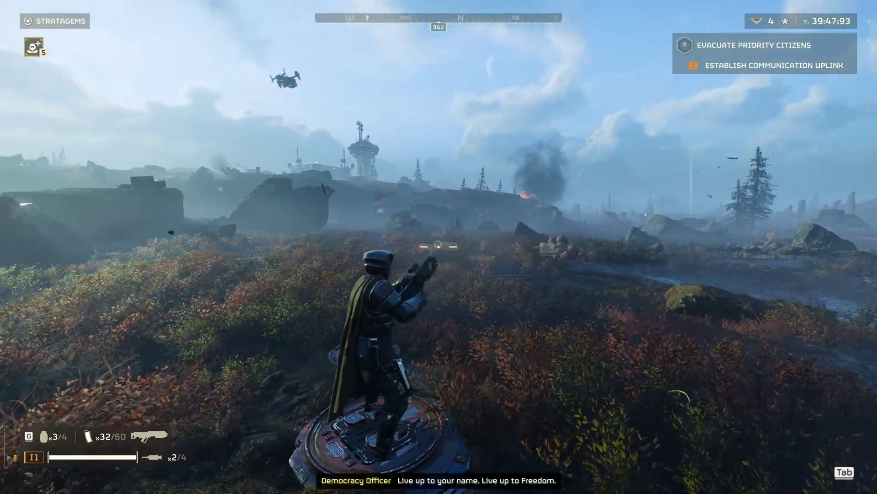
- Walk forward and call down the Anti-Materiel Rifle with its stratagem code
{"action": "key", "text": "w"}
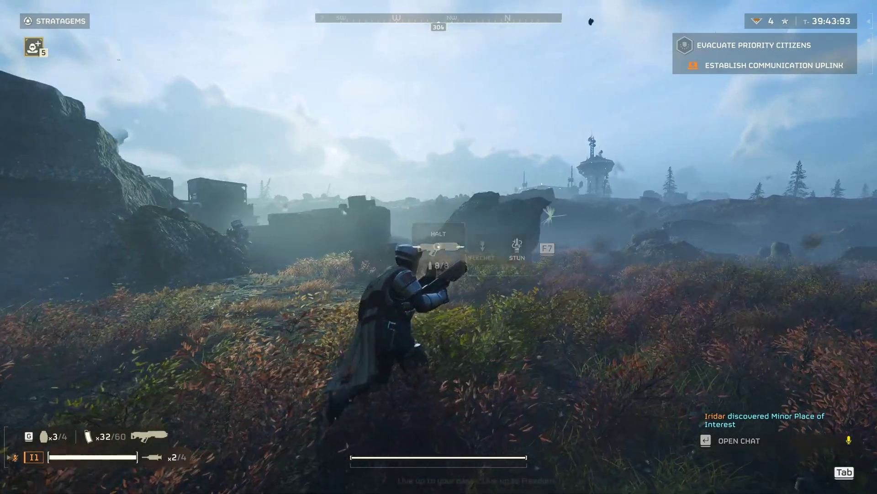
{"action": "key", "text": "ctrl"}
{"action": "key", "text": "s"}
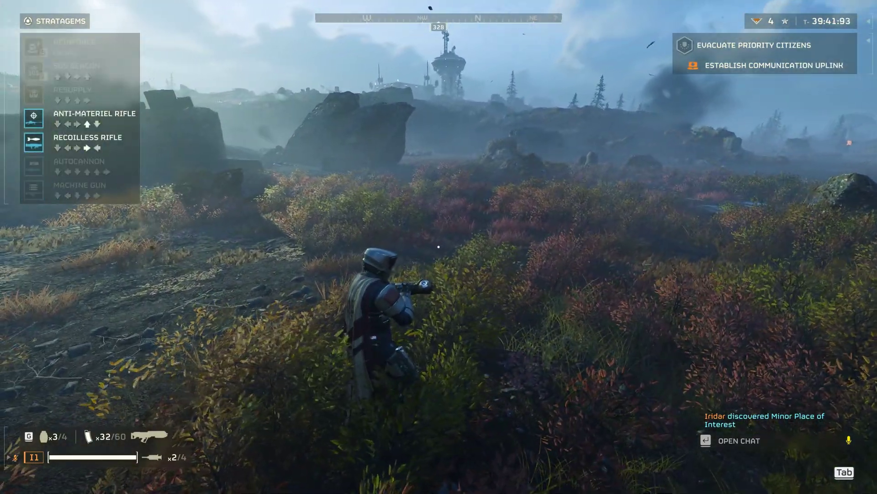
{"action": "key", "text": "w"}
{"action": "key", "text": "s"}
{"action": "left_click", "coordinate": [439, 247]}
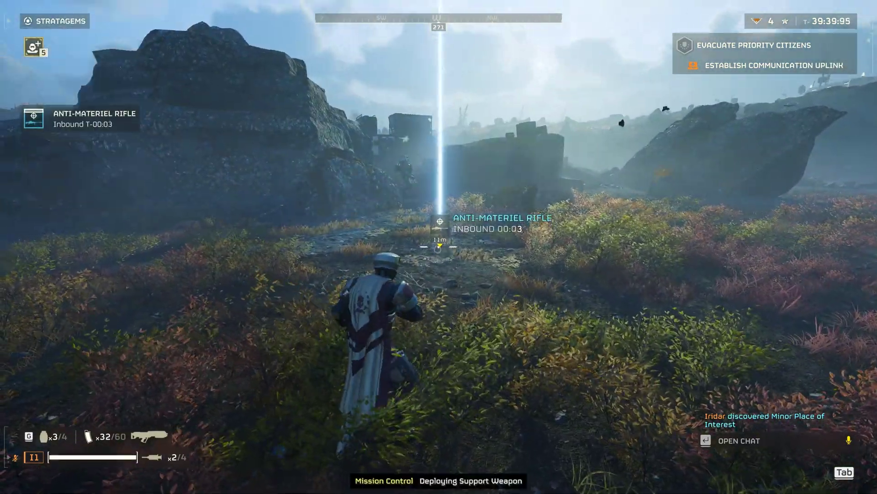
- Test the fire-mode options, then shoot at the bots while running to the pod
{"action": "key", "text": "alt"}
{"action": "key", "text": "r"}
{"action": "key", "text": "w"}
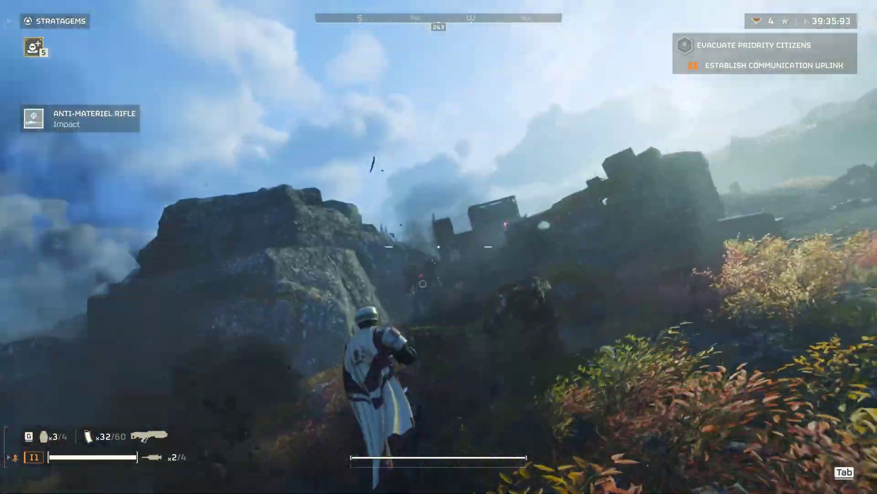
{"action": "right_click", "coordinate": [439, 247]}
{"action": "left_click", "coordinate": [438, 247]}
{"action": "key", "text": "w"}
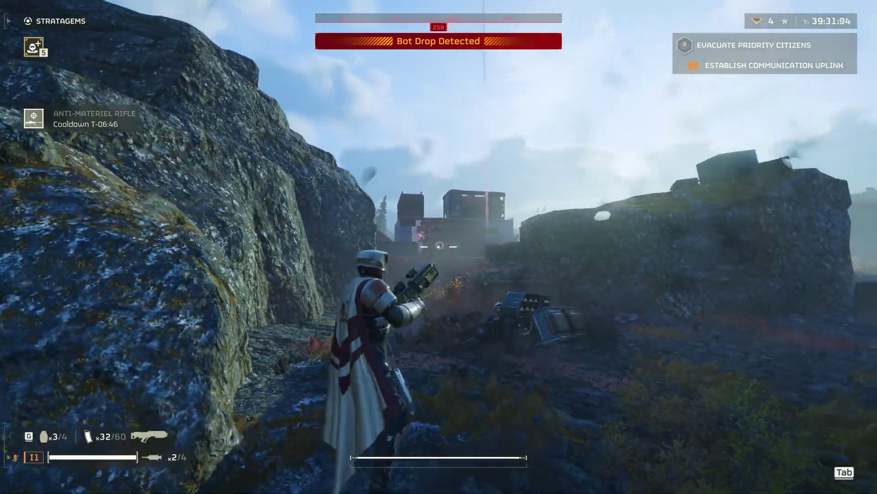
{"action": "right_click", "coordinate": [439, 247]}
{"action": "right_click", "coordinate": [439, 247]}
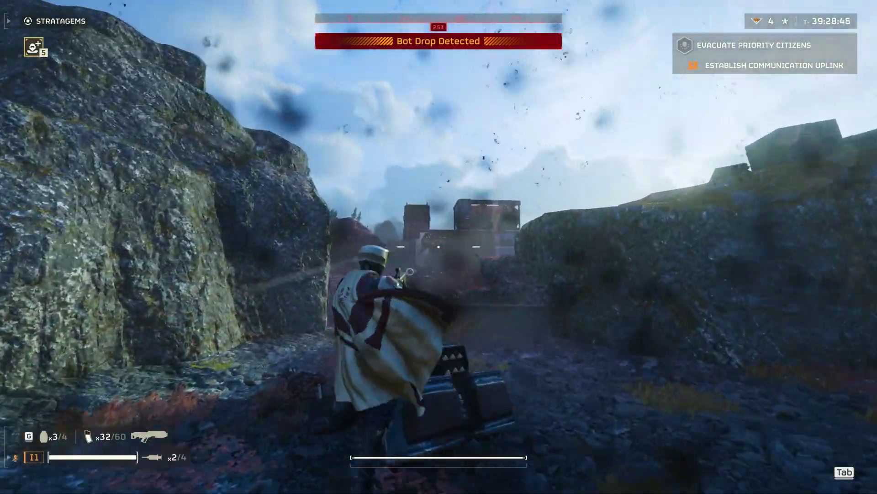
{"action": "right_click", "coordinate": [439, 247]}
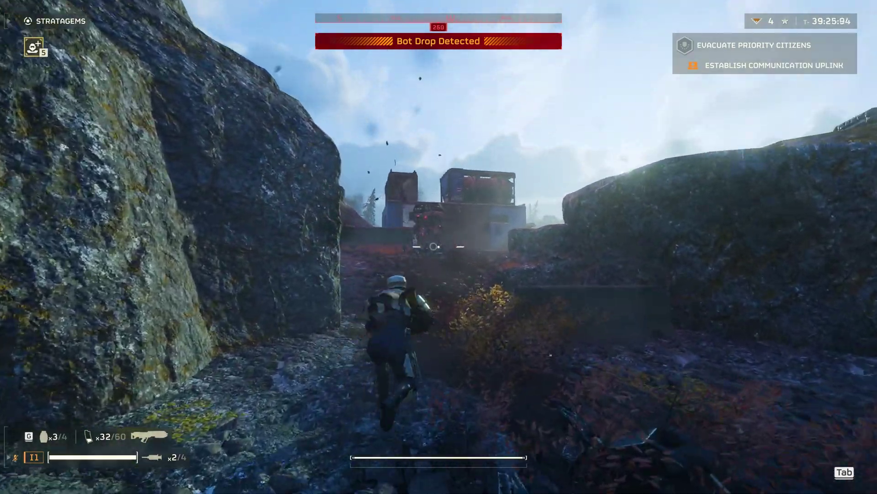
{"action": "right_click", "coordinate": [439, 247]}
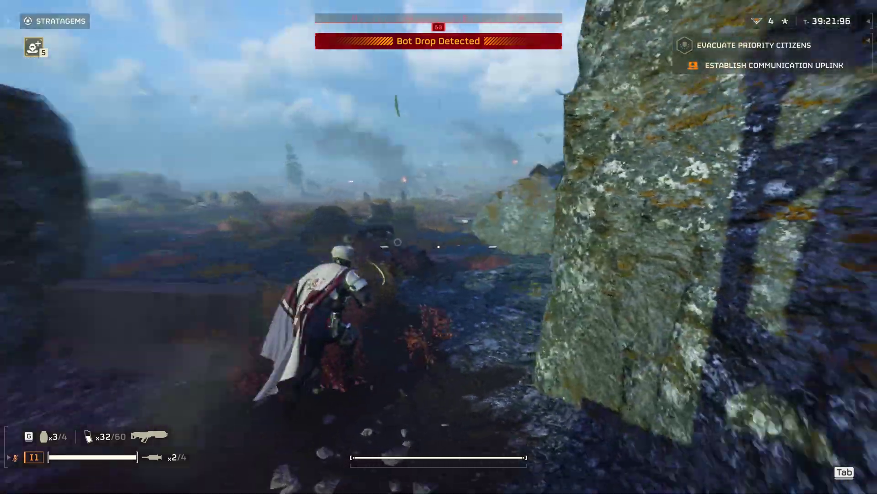
{"action": "key", "text": "w"}
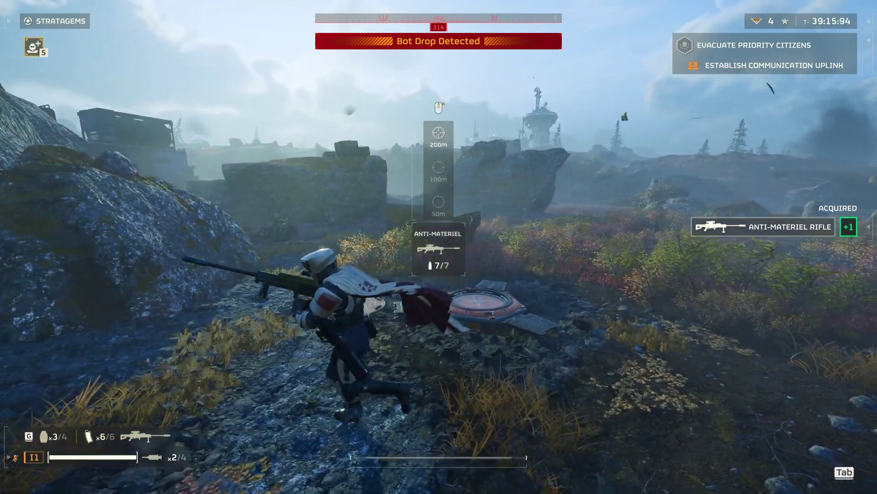
- Approach the pod and call down the Recoilless Rifle
{"action": "key", "text": "w"}
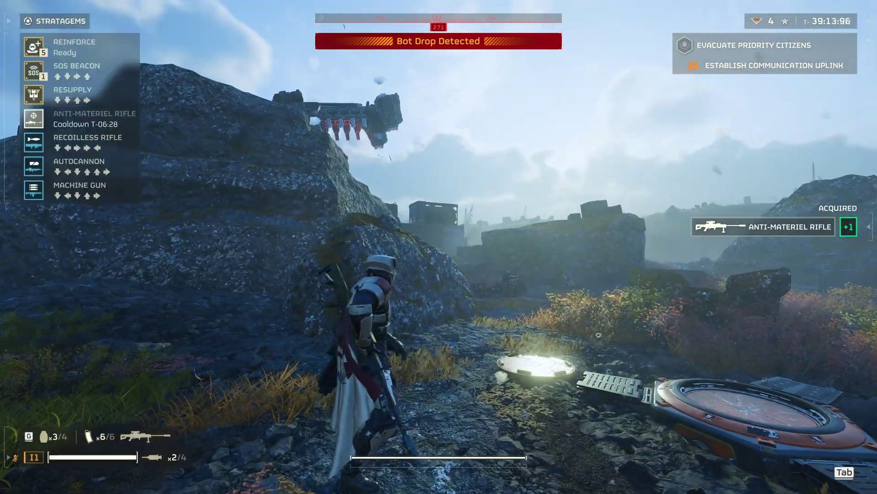
{"action": "key", "text": "s"}
{"action": "key", "text": "a"}
{"action": "key", "text": "d"}
{"action": "key", "text": "d"}
{"action": "key", "text": "a"}
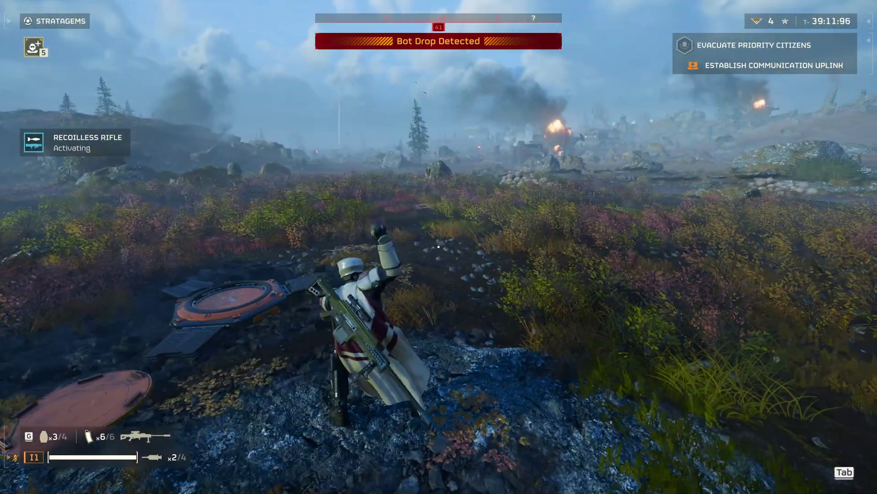
{"action": "left_click", "coordinate": [438, 244]}
- Call down the Autocannon and the Machine Gun with their stratagem codes
{"action": "key", "text": "ctrl"}
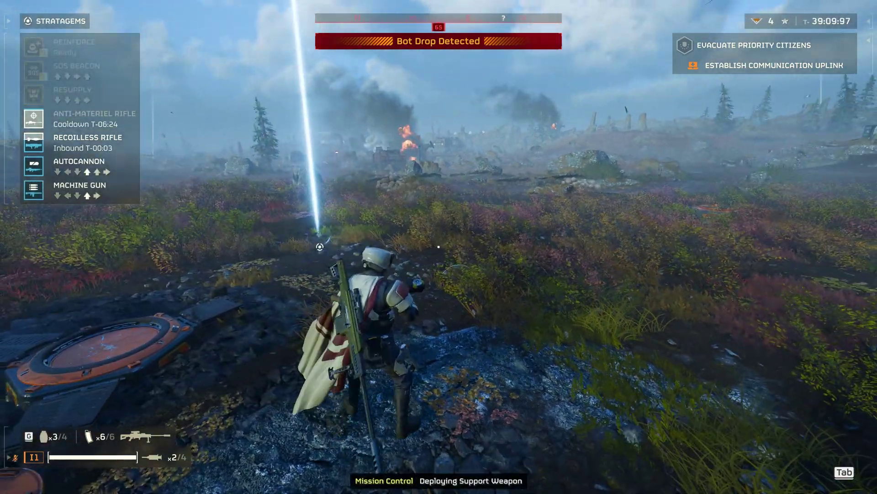
{"action": "key", "text": "s"}
{"action": "key", "text": "a"}
{"action": "key", "text": "s"}
{"action": "key", "text": "w"}
{"action": "key", "text": "w"}
{"action": "key", "text": "d"}
{"action": "left_click", "coordinate": [439, 247]}
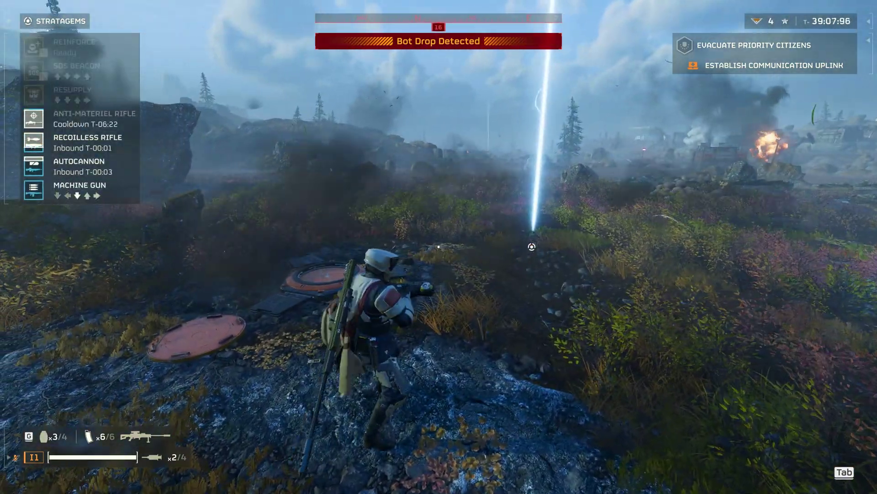
{"action": "key", "text": "s"}
{"action": "key", "text": "a"}
{"action": "key", "text": "s"}
{"action": "key", "text": "w"}
{"action": "key", "text": "d"}
{"action": "left_click", "coordinate": [356, 247]}
- Pick up the Recoilless Rifle and its backpack from the pod
{"action": "key", "text": "w"}
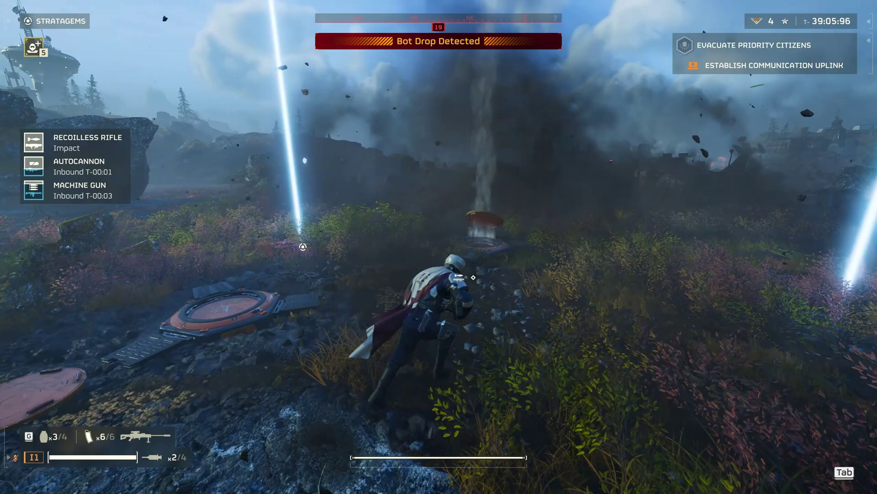
{"action": "key", "text": "e"}
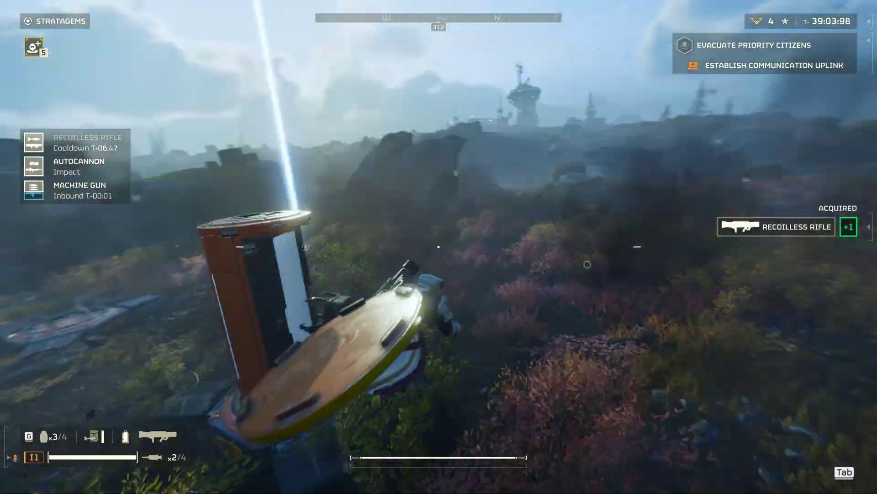
{"action": "key", "text": "e"}
{"action": "key", "text": "w"}
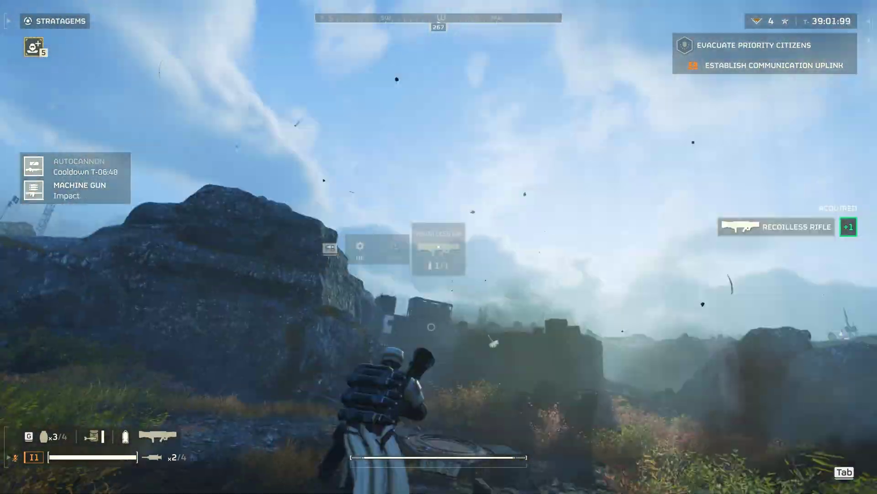
{"action": "key", "text": "w"}
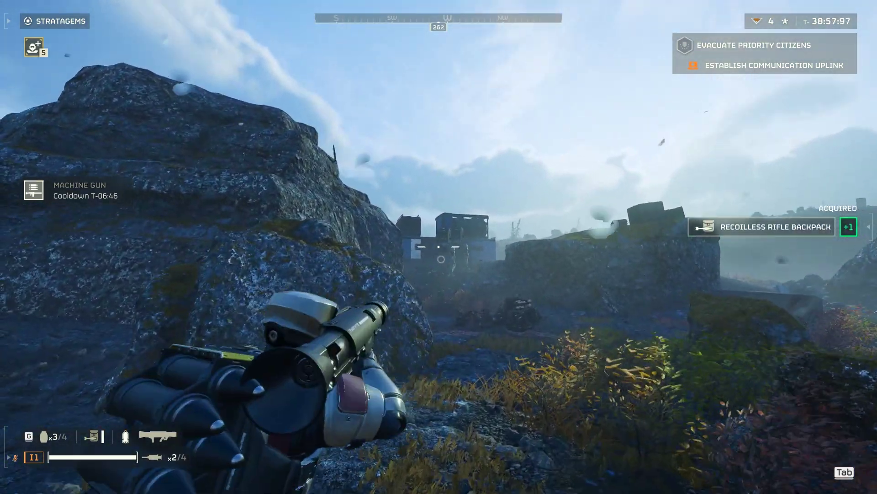
- Blow up the building with the Recoilless Rifle, reload, and head for the Machine Gun
{"action": "left_click", "coordinate": [438, 247]}
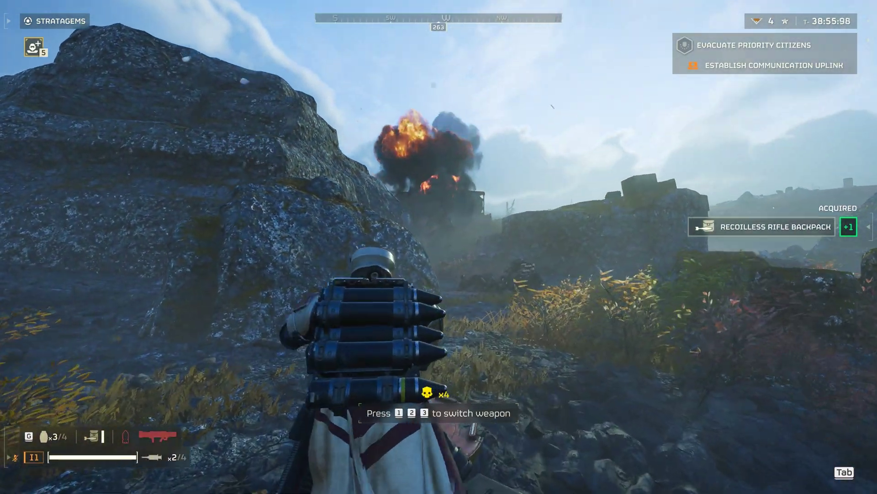
{"action": "key", "text": "w"}
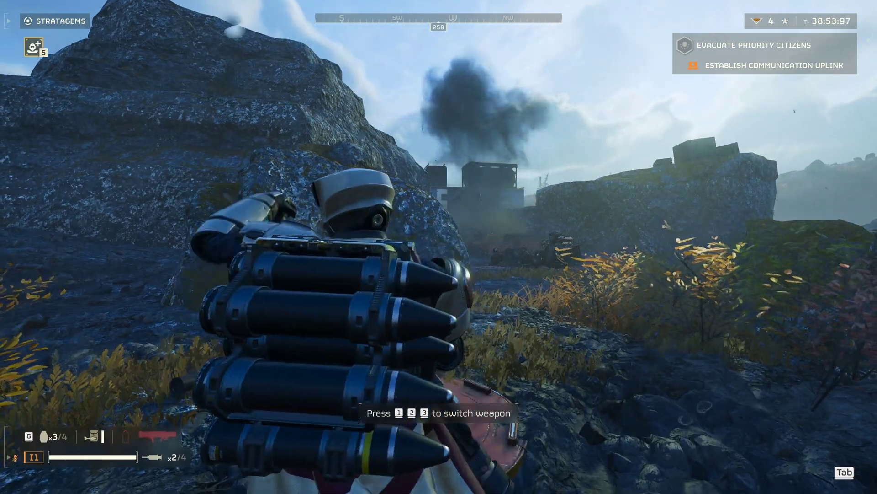
{"action": "key", "text": "r"}
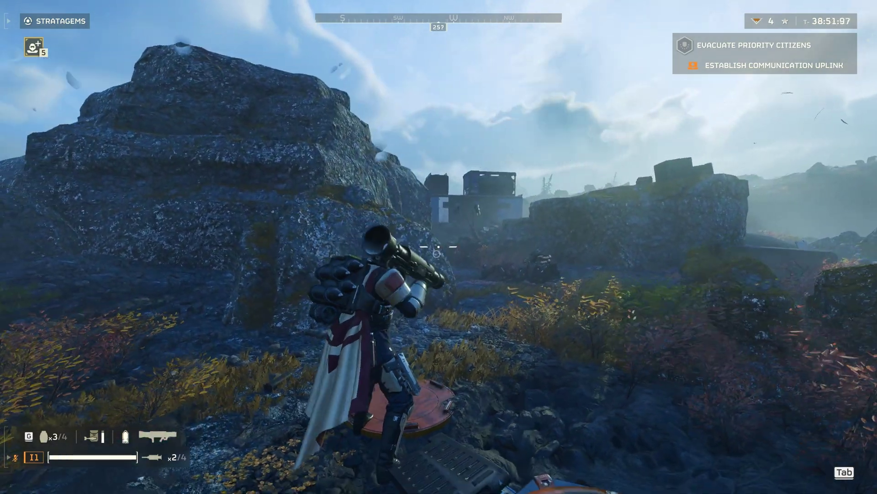
{"action": "key", "text": "w"}
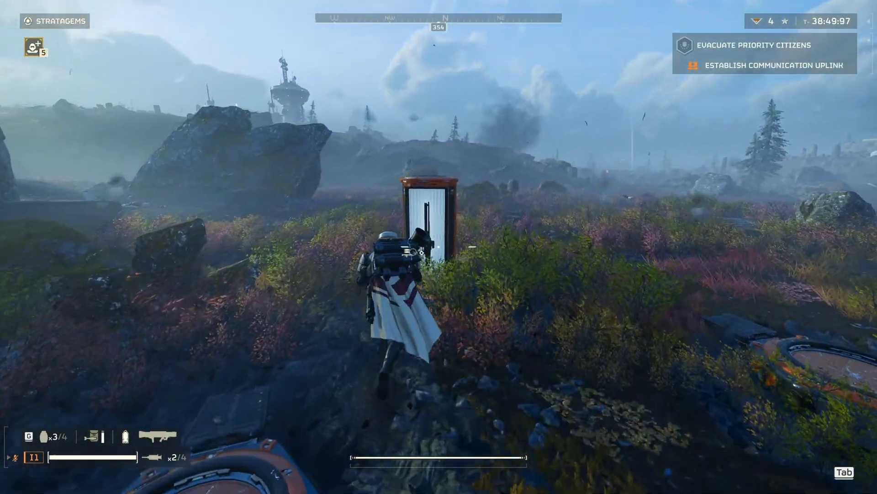
- Pick up the Machine Gun and change its fire rate
{"action": "key", "text": "e"}
{"action": "key", "text": "w"}
{"action": "key", "text": "r"}
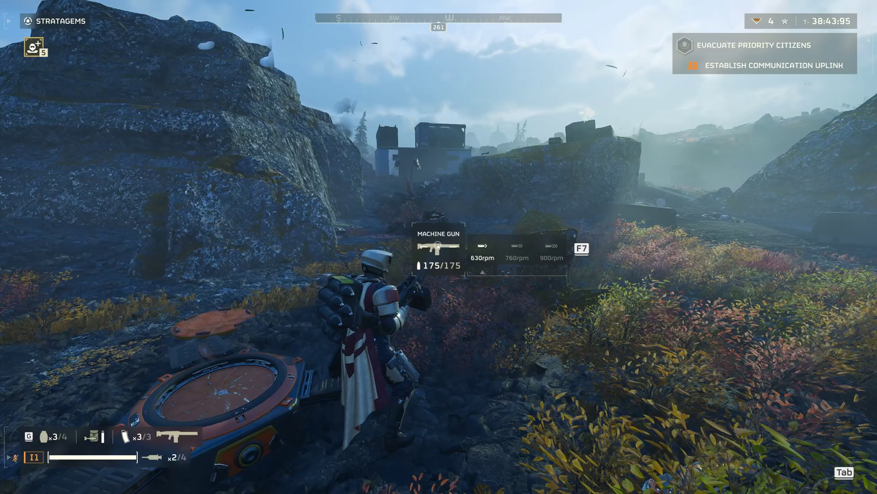
{"action": "key", "text": "w"}
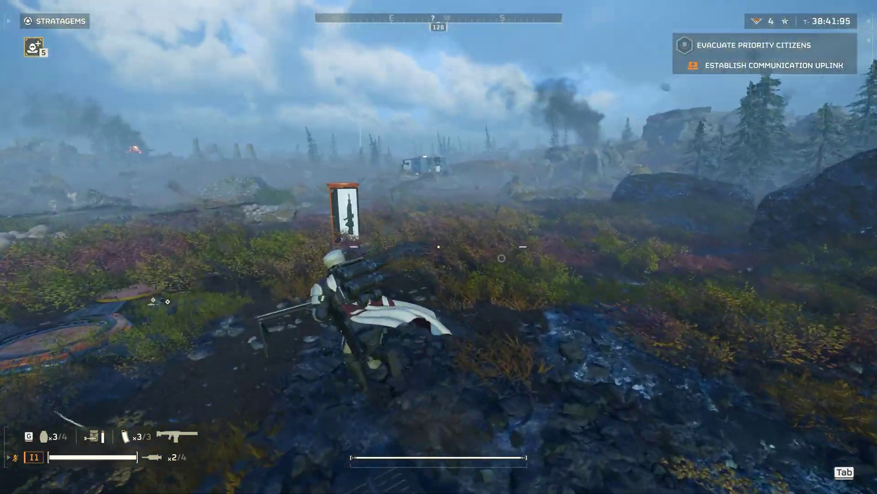
- Pick up the Autocannon and its backpack, switching its fire mode
{"action": "key", "text": "w"}
{"action": "key", "text": "e"}
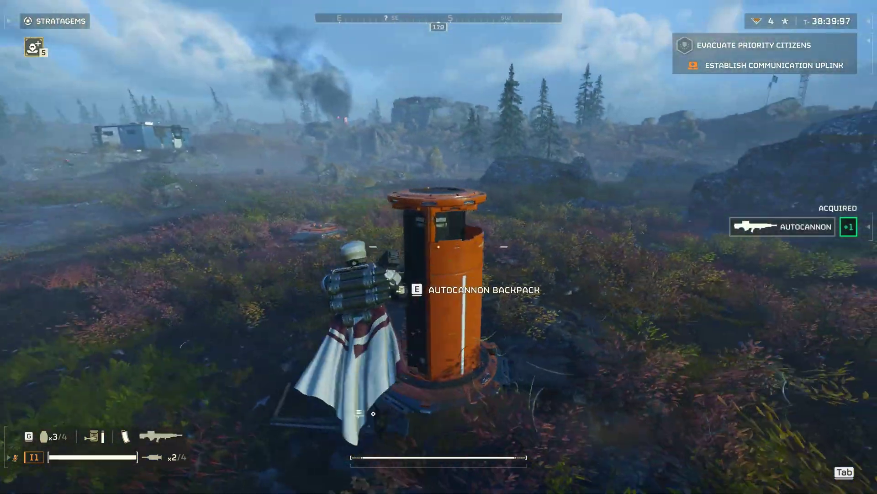
{"action": "key", "text": "w"}
{"action": "key", "text": "r"}
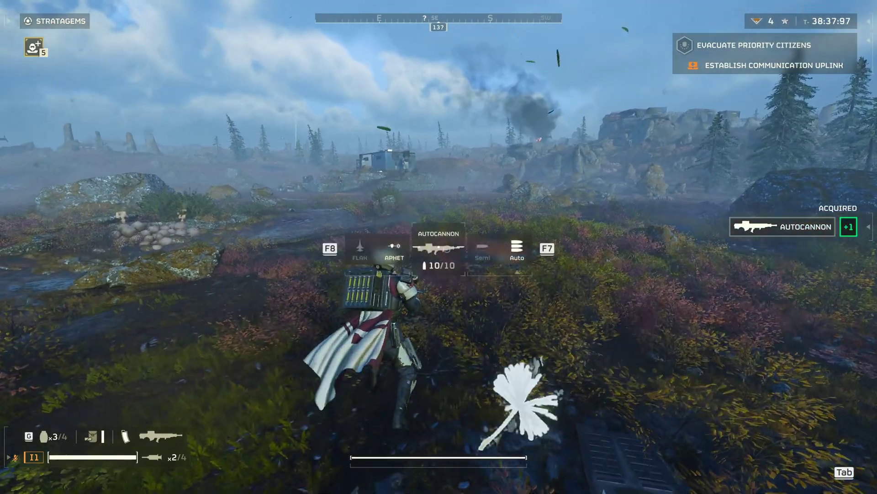
{"action": "key", "text": "w"}
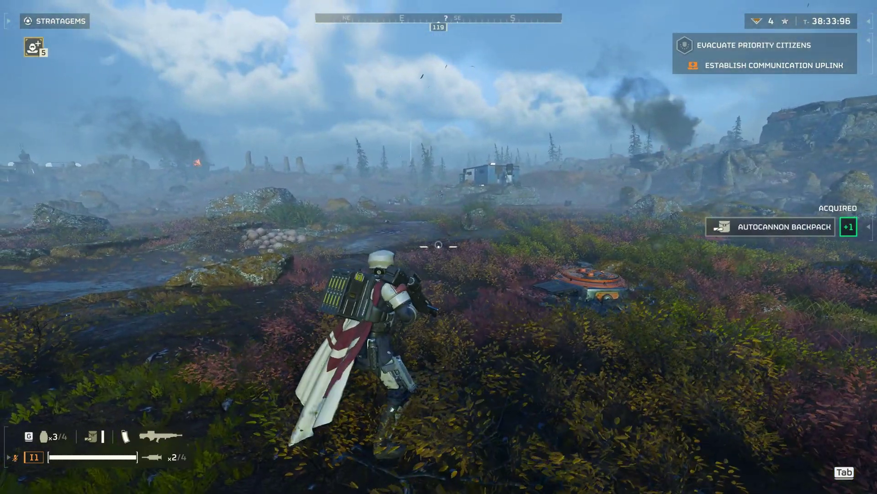
{"action": "key", "text": "w"}
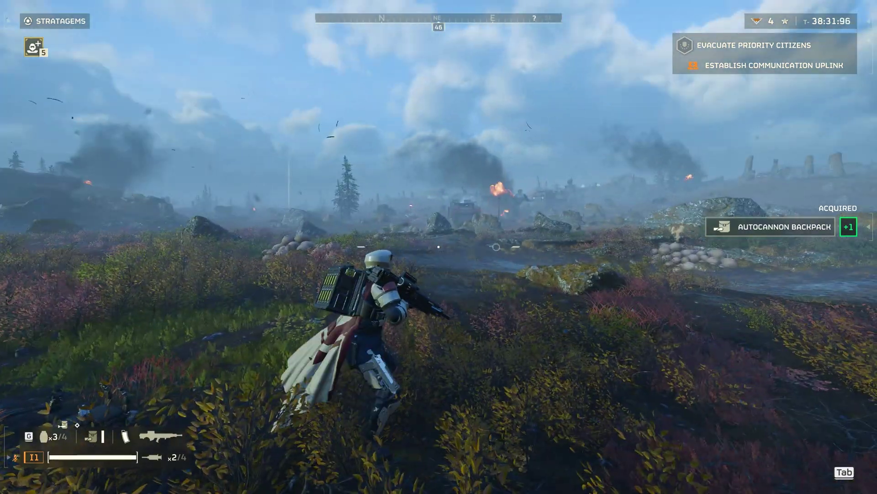